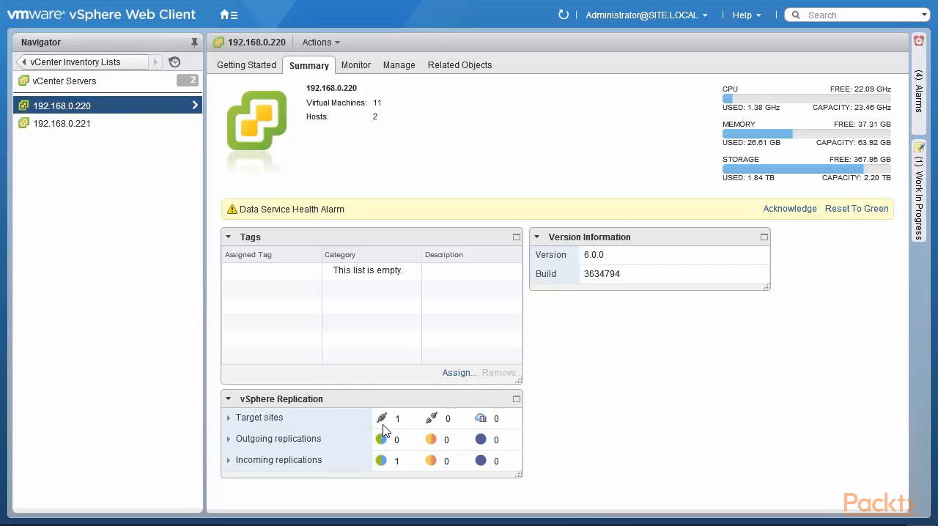
Step: Start deploying an OVF template on the vCenter Server 192.168.0.221
{"action": "left_click", "coordinate": [71, 126]}
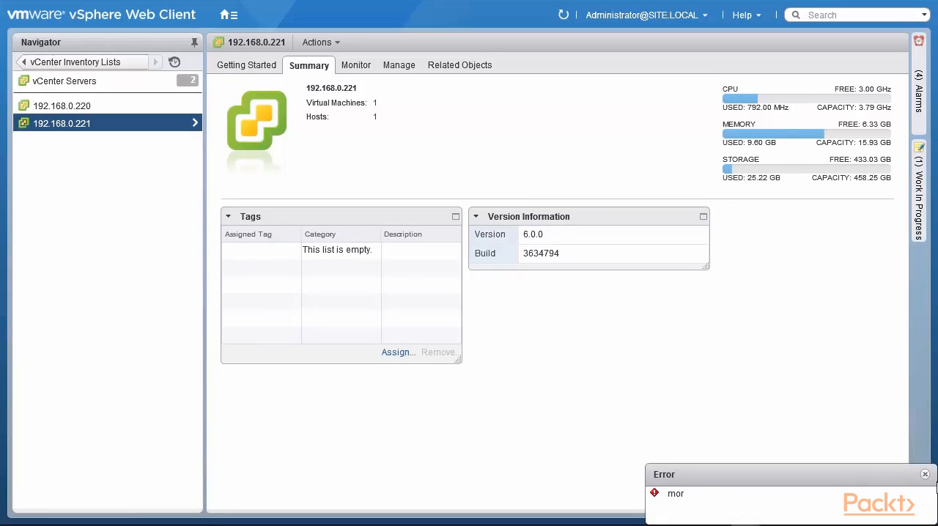
{"action": "left_click", "coordinate": [924, 474]}
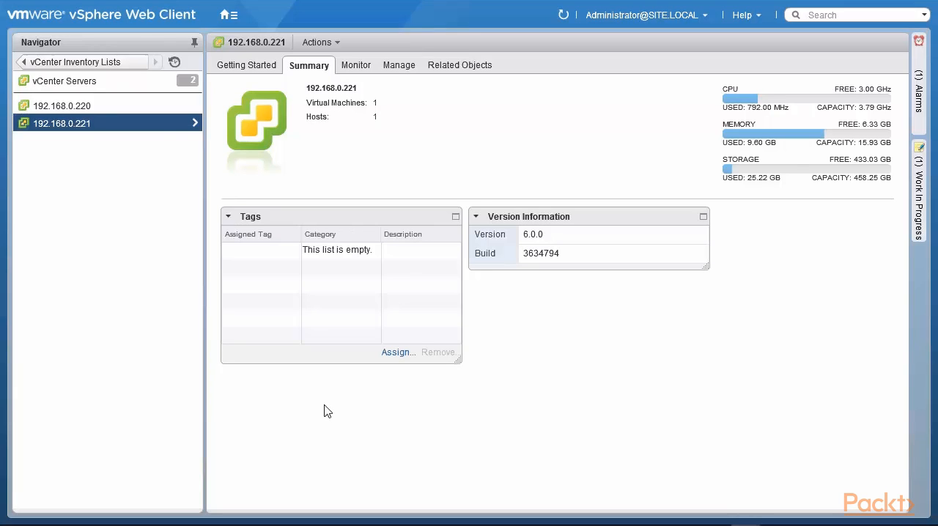
{"action": "right_click", "coordinate": [144, 126]}
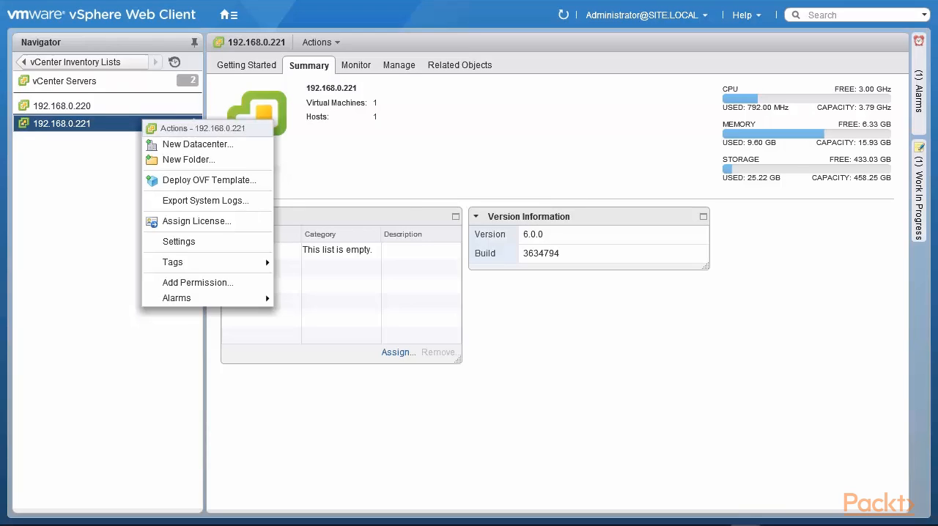
{"action": "left_click", "coordinate": [168, 182]}
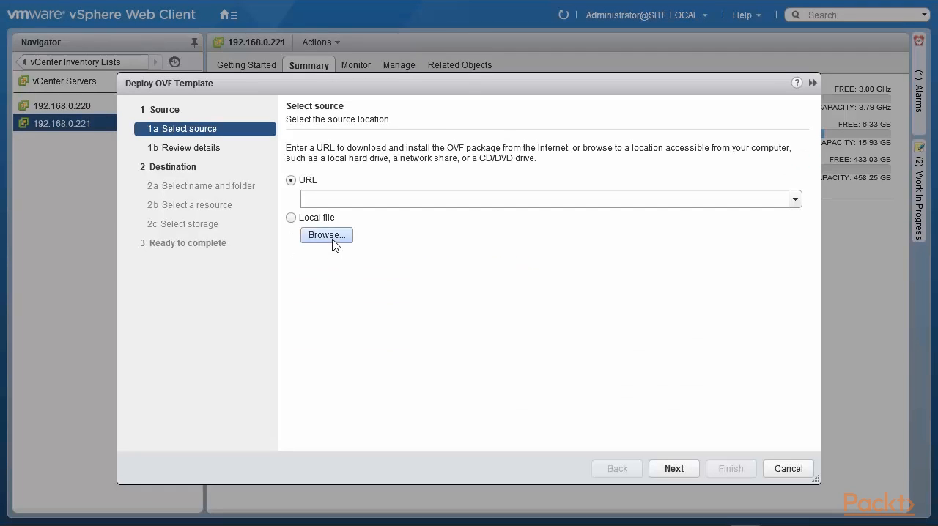
Step: Use the local file vSphere_Replication_OVF10 from the bin folder of the DVD drive as the template source
{"action": "left_click", "coordinate": [333, 236]}
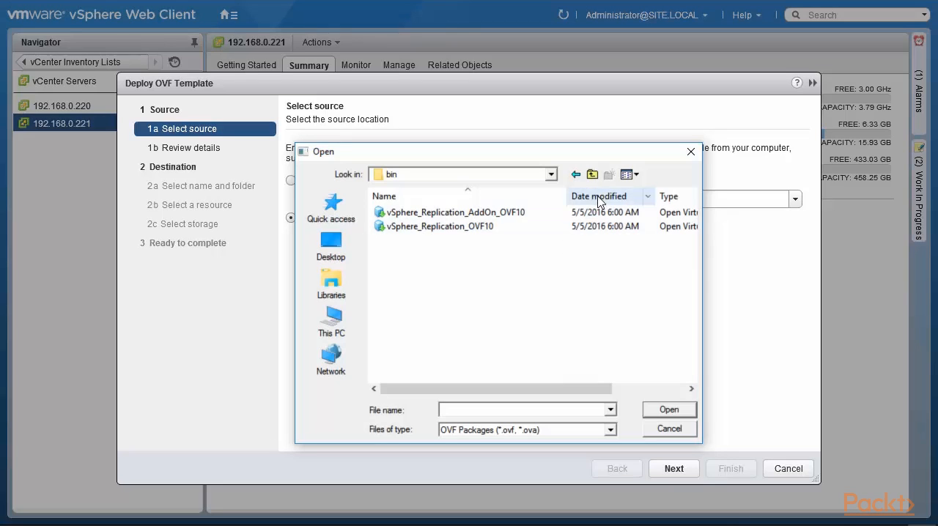
{"action": "left_click", "coordinate": [592, 175]}
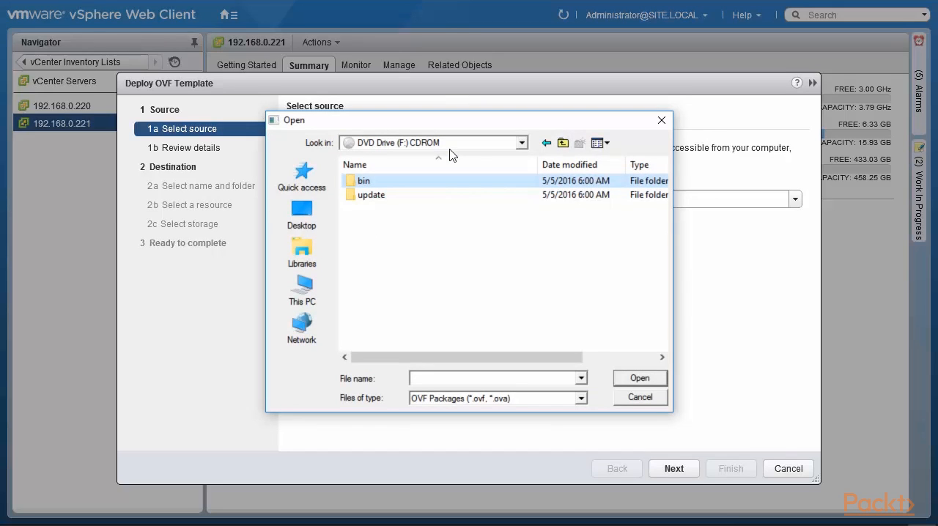
{"action": "double_click", "coordinate": [430, 185]}
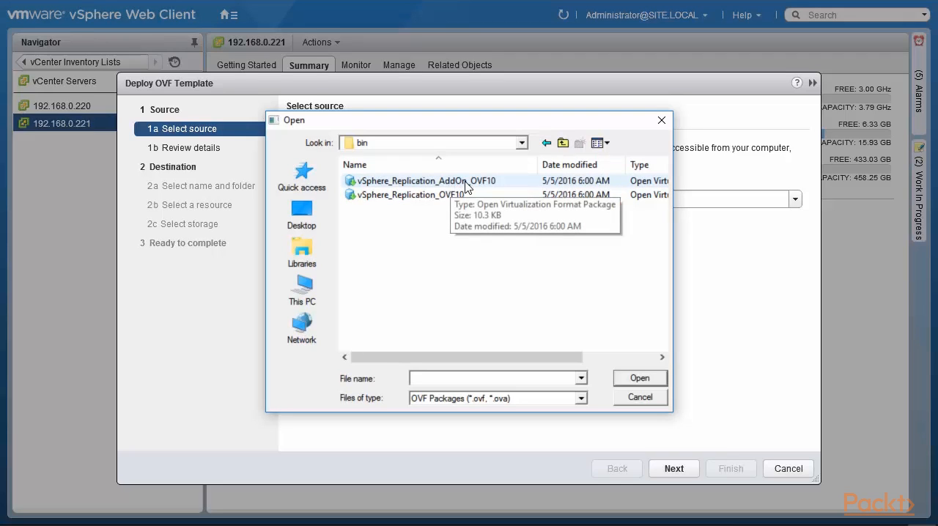
{"action": "left_click", "coordinate": [435, 195]}
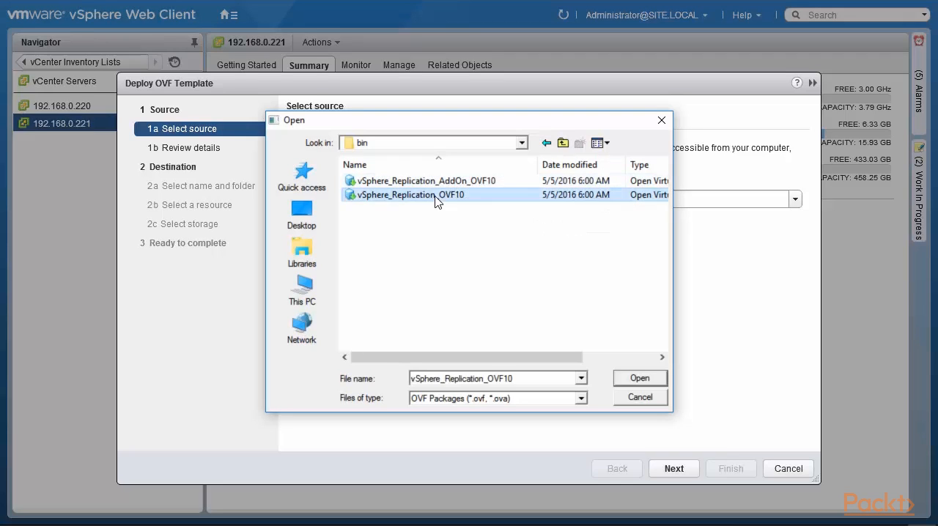
{"action": "left_click", "coordinate": [639, 378]}
{"action": "left_click", "coordinate": [673, 470]}
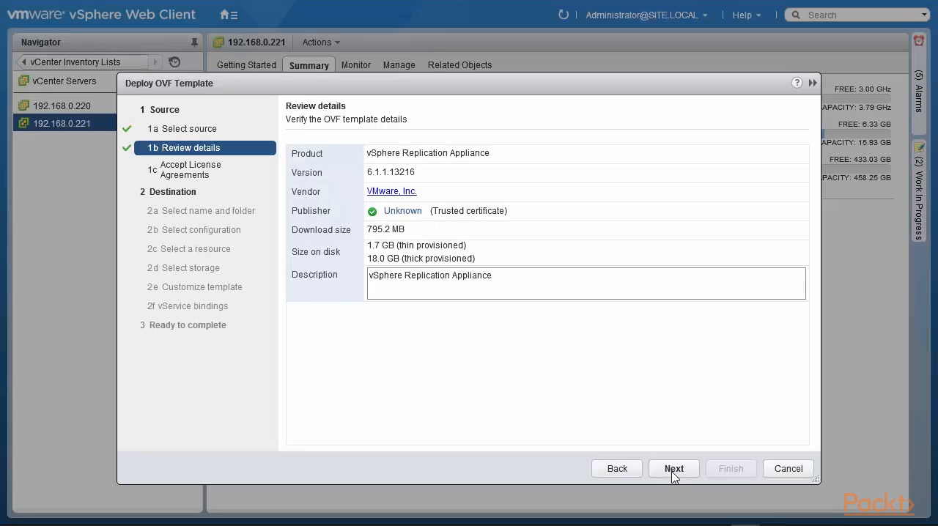
Step: Continue past the template details and accept the vSphere Replication license agreement
{"action": "left_click", "coordinate": [674, 472]}
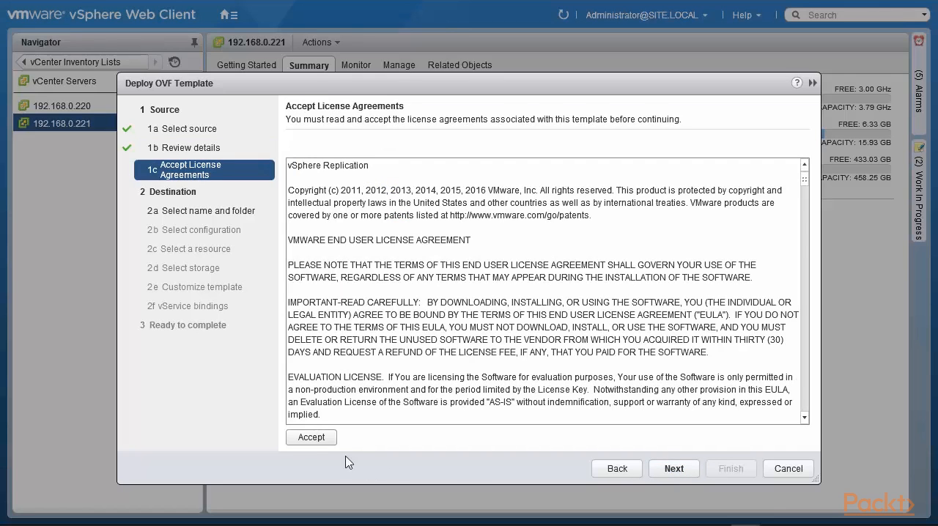
{"action": "left_click", "coordinate": [312, 440]}
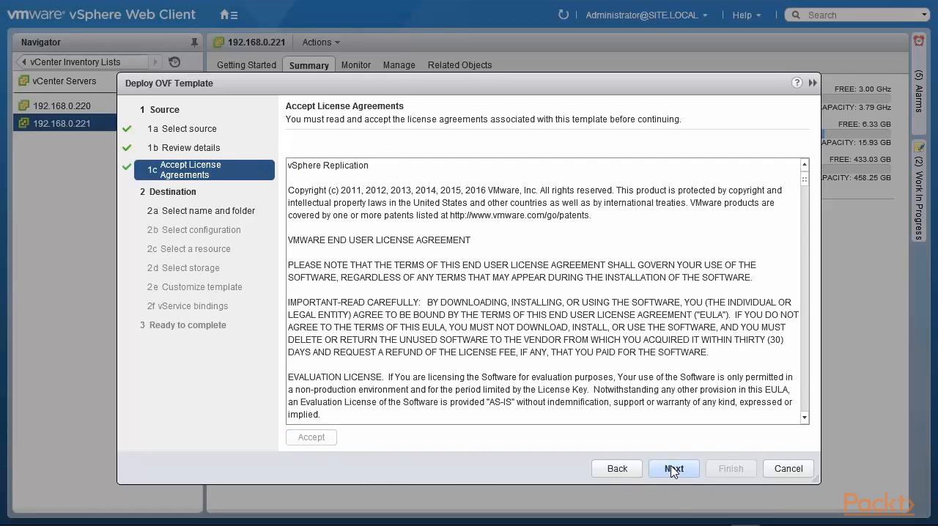
{"action": "left_click", "coordinate": [674, 469]}
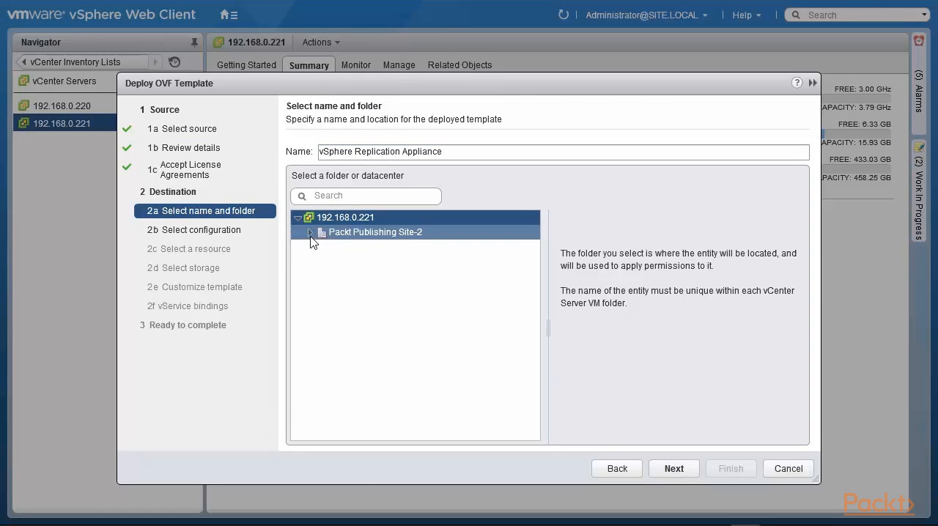
Step: Place the appliance in the Packt Publishing Site-2 datacenter and choose the 2 vCPU deployment configuration
{"action": "left_click", "coordinate": [311, 233]}
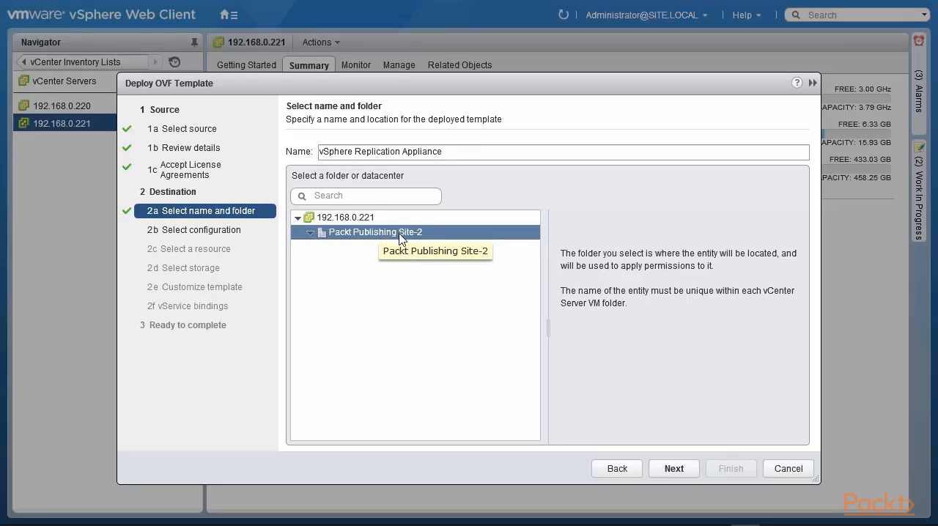
{"action": "left_click", "coordinate": [668, 475]}
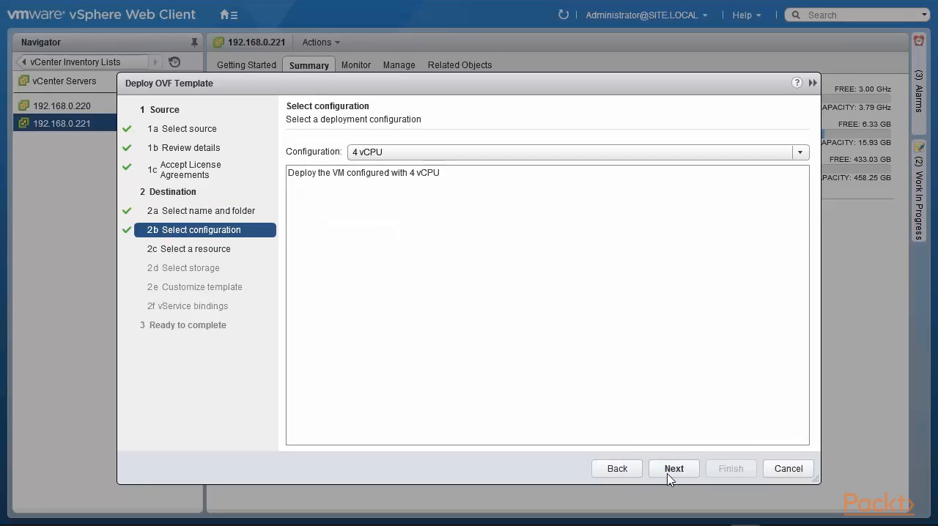
{"action": "left_click", "coordinate": [801, 152]}
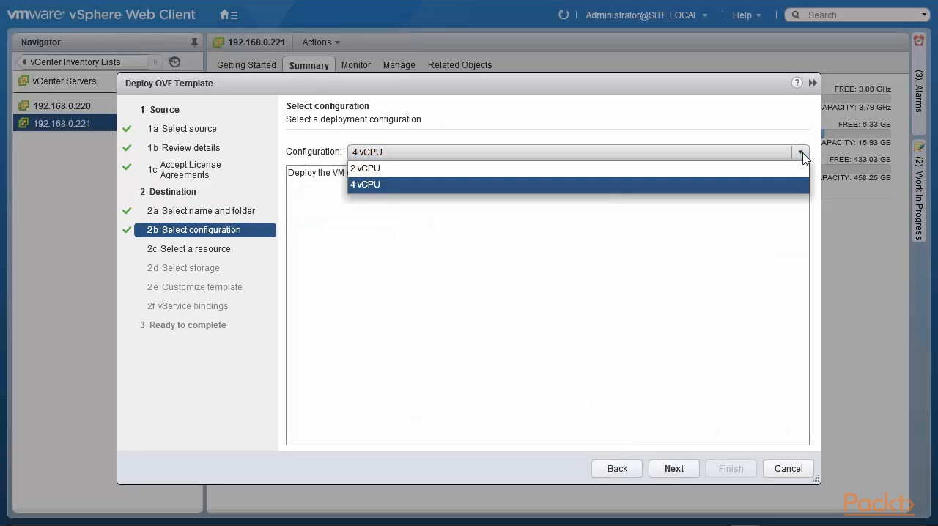
{"action": "left_click", "coordinate": [721, 169]}
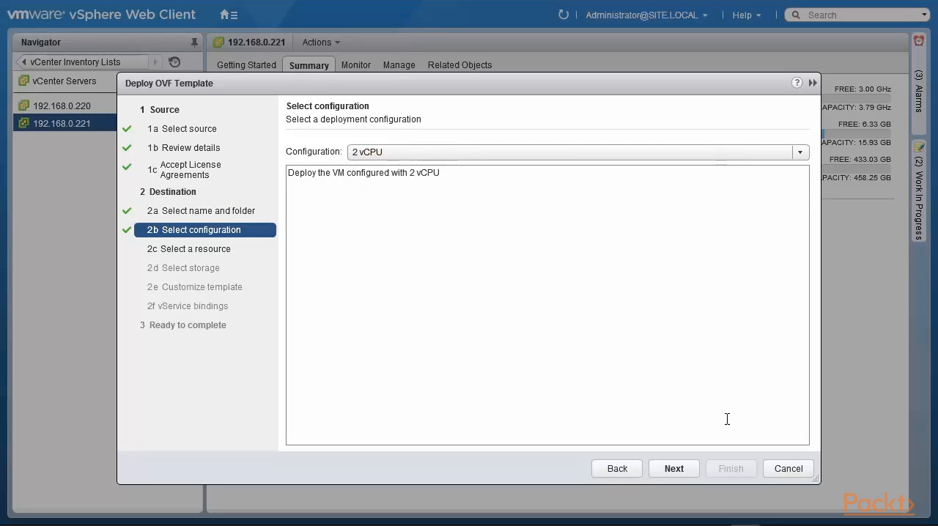
{"action": "left_click", "coordinate": [671, 472]}
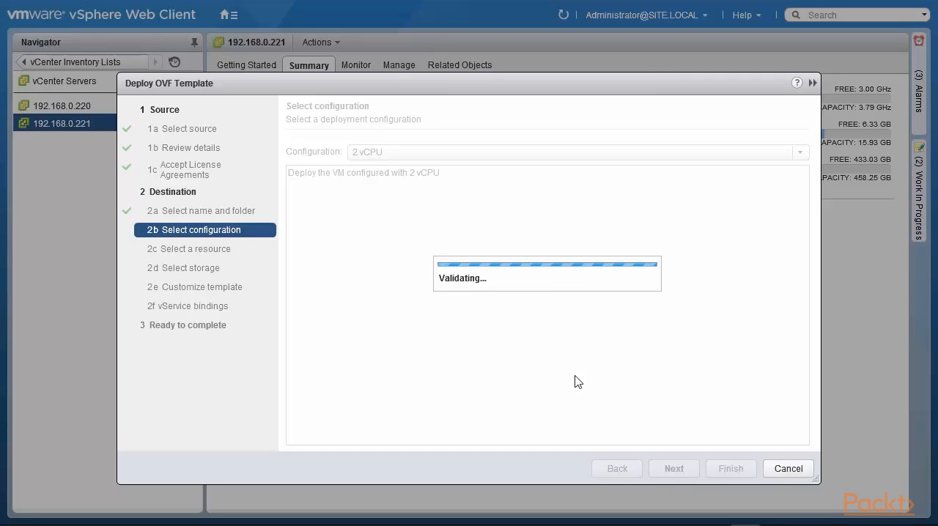
Step: Select host 192.168.0.210 to run the appliance and set its virtual disk format to Thin Provision
{"action": "left_click", "coordinate": [310, 213]}
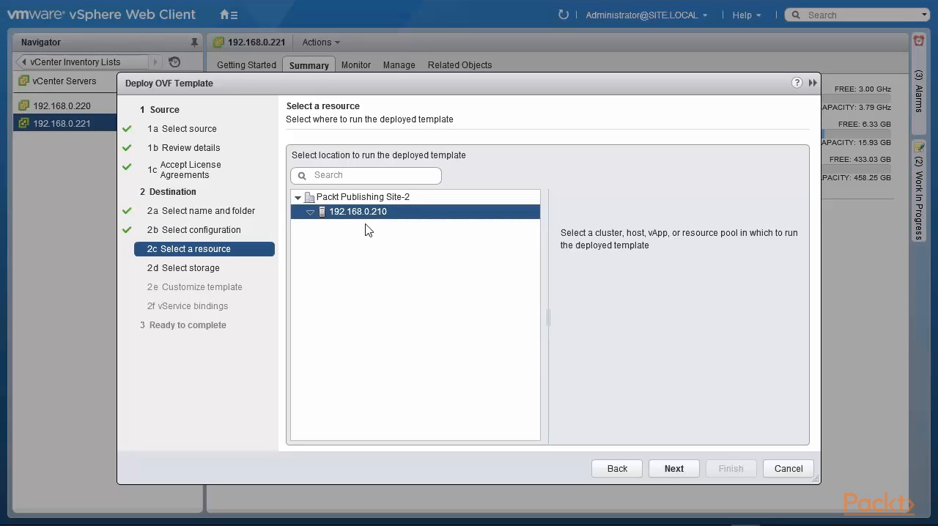
{"action": "left_click", "coordinate": [674, 469]}
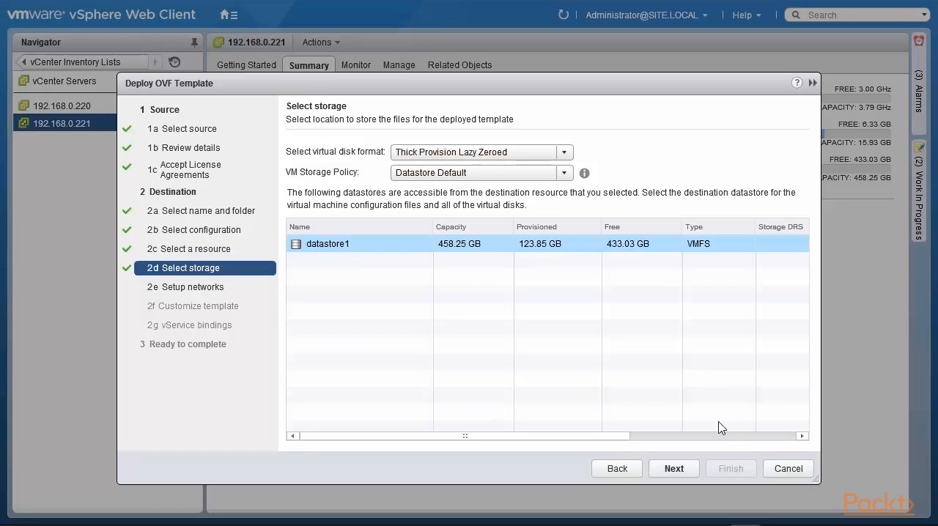
{"action": "left_click", "coordinate": [668, 469]}
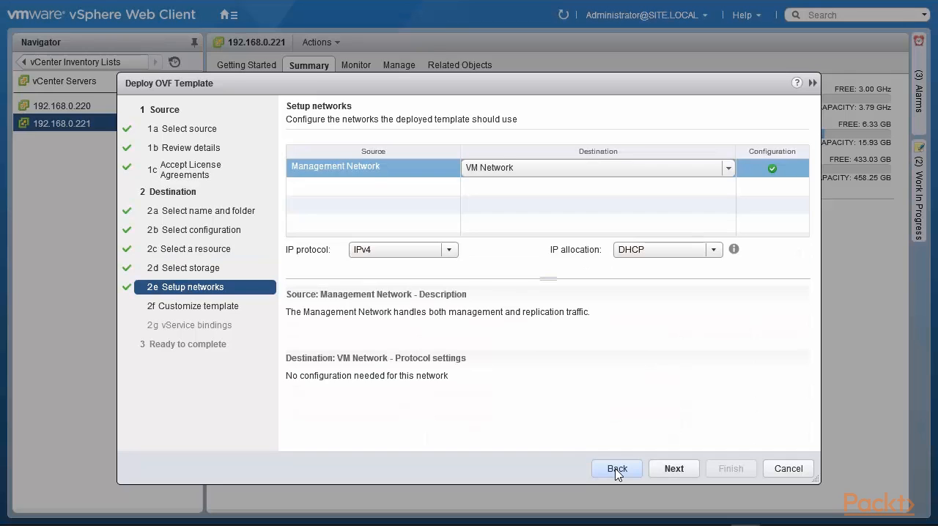
{"action": "left_click", "coordinate": [616, 469]}
{"action": "left_click", "coordinate": [565, 152]}
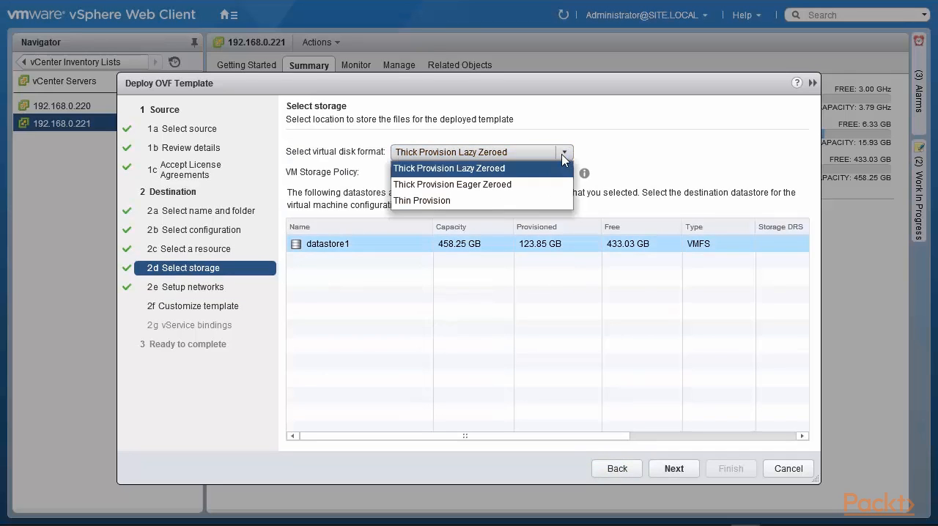
{"action": "left_click", "coordinate": [546, 202]}
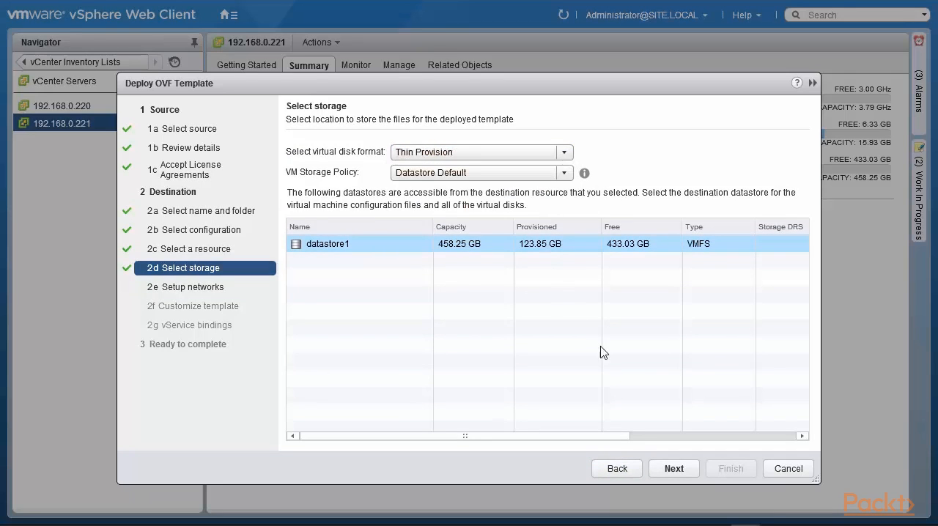
{"action": "left_click", "coordinate": [674, 470]}
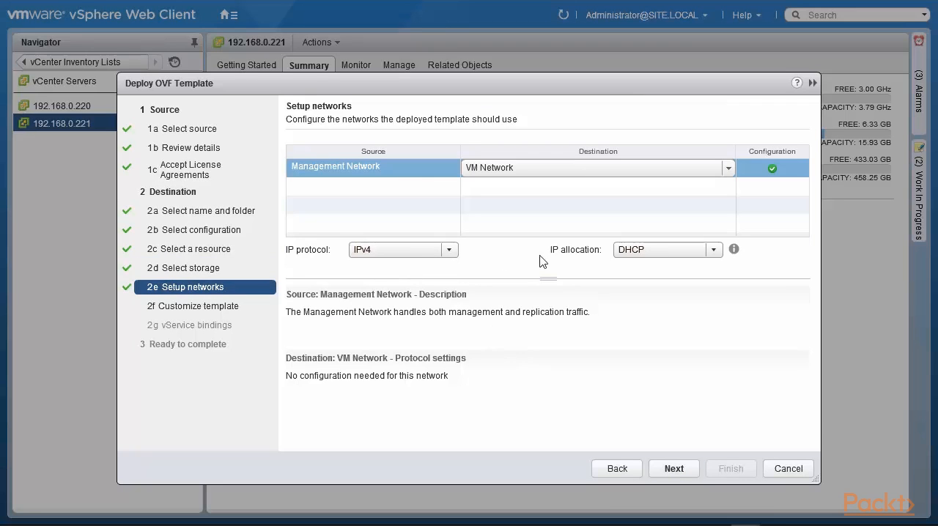
Step: Set the IP allocation to Static - Manual and enter the DNS servers 192.168.0.1,192.168.0.222,8.8.8.8
{"action": "left_click", "coordinate": [710, 251]}
{"action": "left_click", "coordinate": [681, 283]}
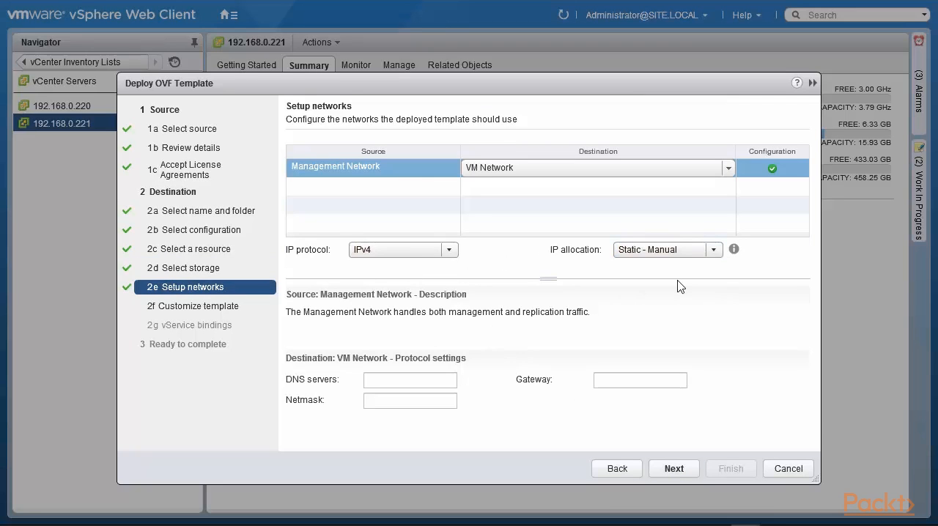
{"action": "left_click", "coordinate": [420, 379]}
{"action": "type", "text": "192.168.0"}
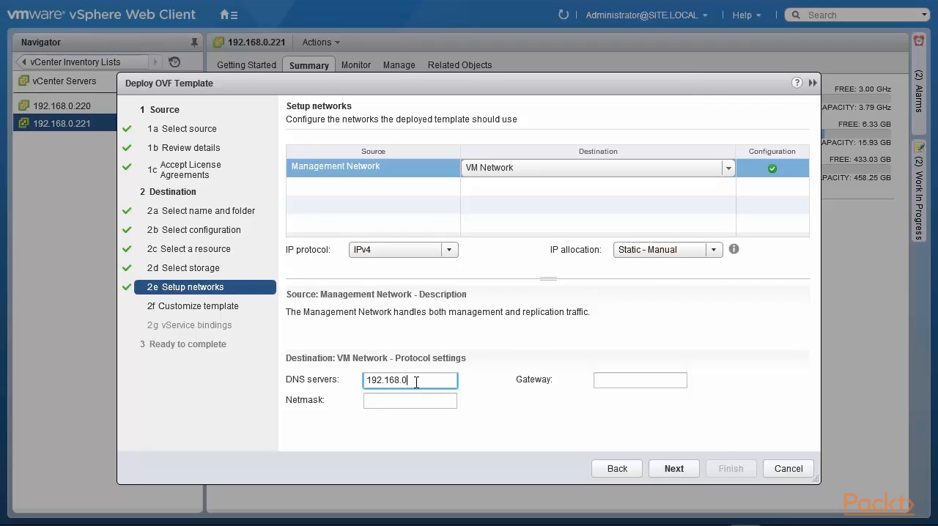
{"action": "type", "text": ".1,192.168.0.222,8"}
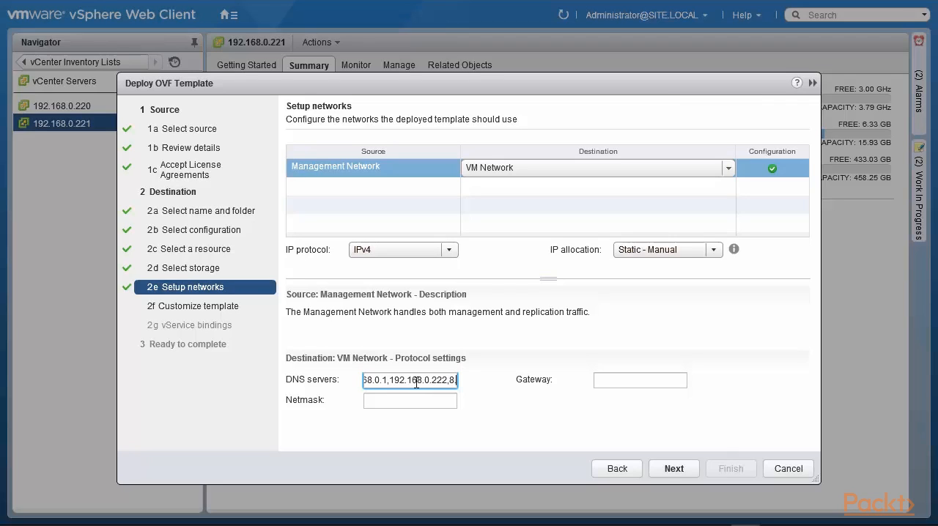
{"action": "type", "text": ".8.8.8"}
Step: Enter netmask 255.255.255.0 and gateway 192.168.0.1, and continue to the template customization
{"action": "left_click", "coordinate": [414, 402]}
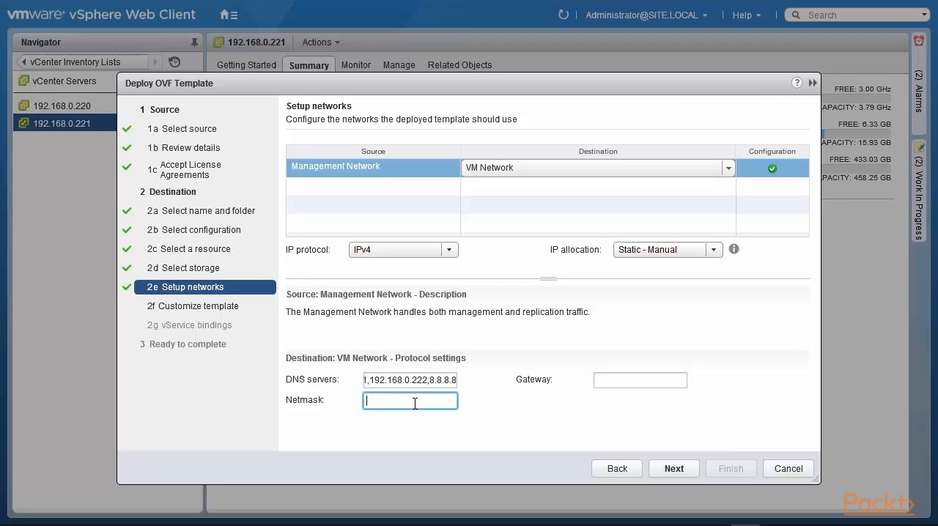
{"action": "type", "text": "255.255.255.0"}
{"action": "left_click", "coordinate": [643, 383]}
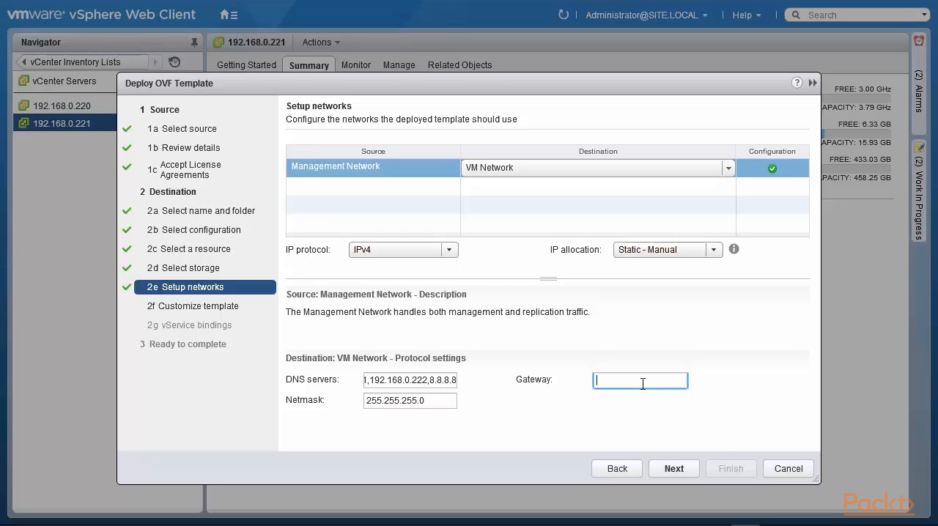
{"action": "type", "text": "192."}
{"action": "type", "text": "168.0.1"}
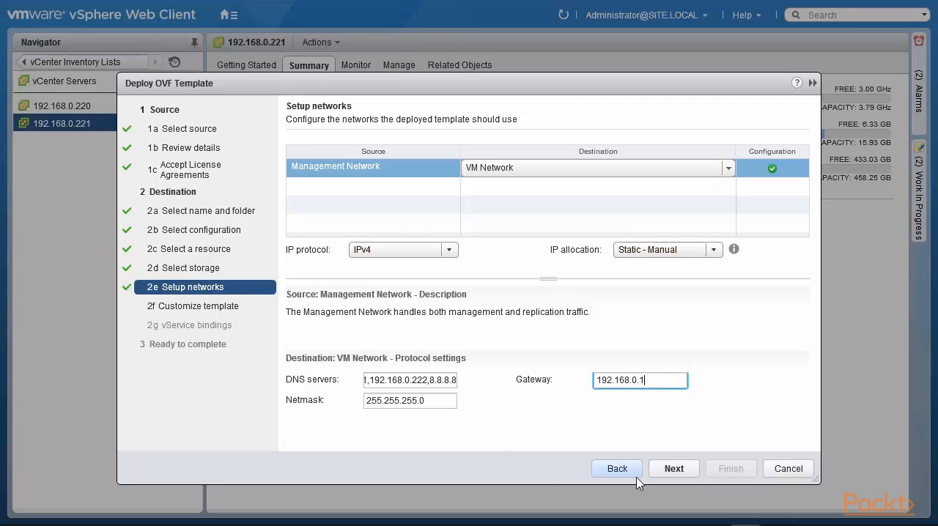
{"action": "left_click", "coordinate": [682, 475]}
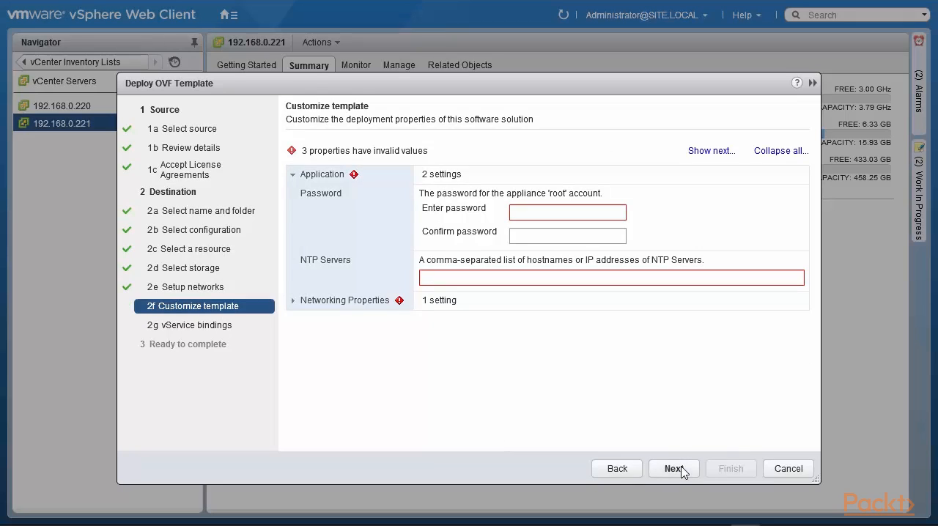
Step: Enter and confirm the password for the appliance's root account
{"action": "left_click", "coordinate": [531, 211]}
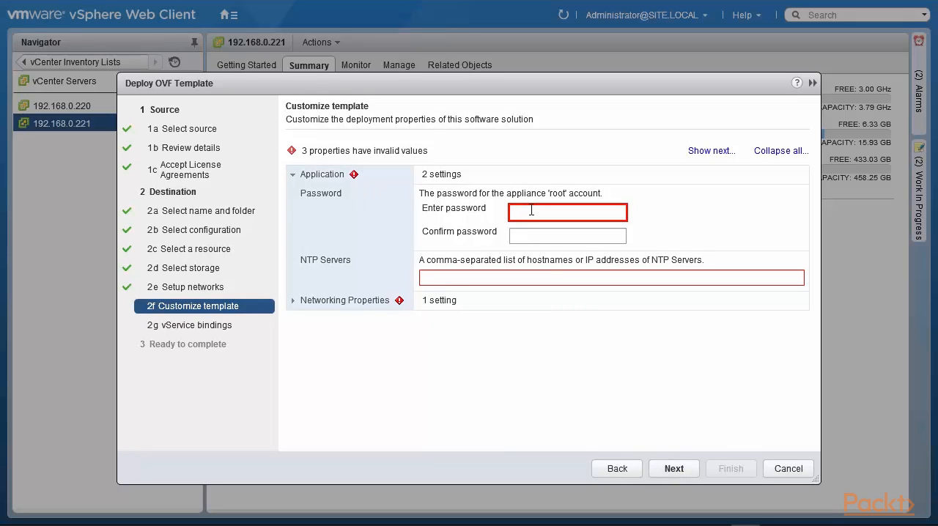
{"action": "type", "text": "V"}
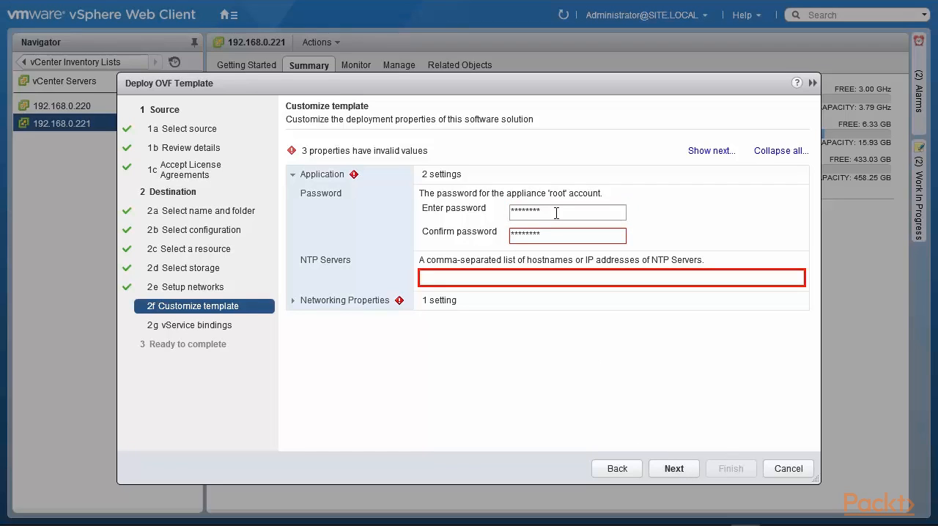
{"action": "left_click_drag", "start_coordinate": [557, 212], "coordinate": [446, 205]}
{"action": "type", "text": "VMware1!"}
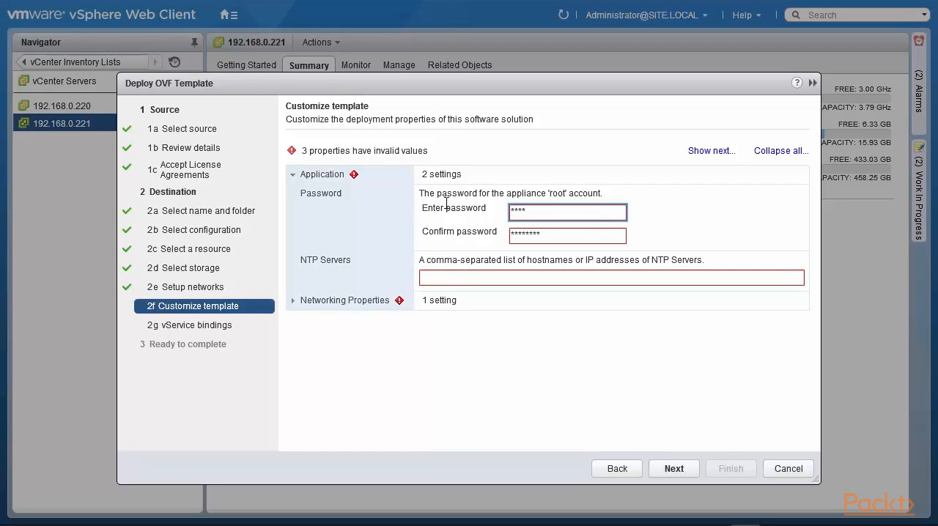
{"action": "key", "text": "Tab"}
{"action": "type", "text": "VMware"}
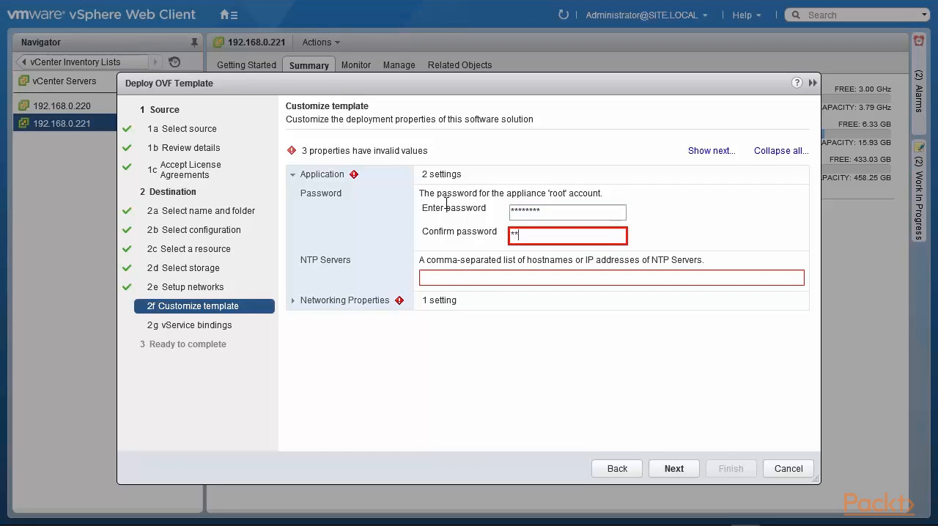
{"action": "type", "text": "1!"}
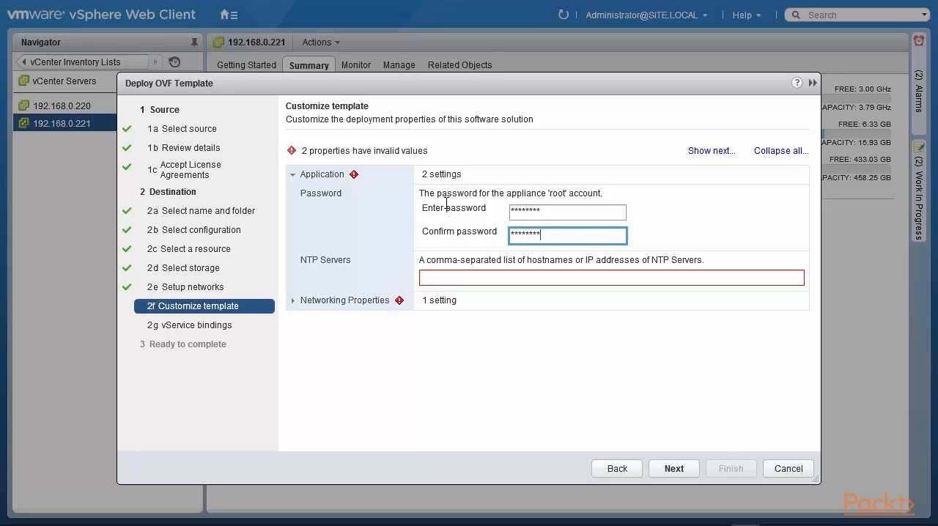
Step: Set the appliance's NTP servers to 2.us.pool.ntp.org,3.us.pool.ntp.org
{"action": "left_click", "coordinate": [439, 278]}
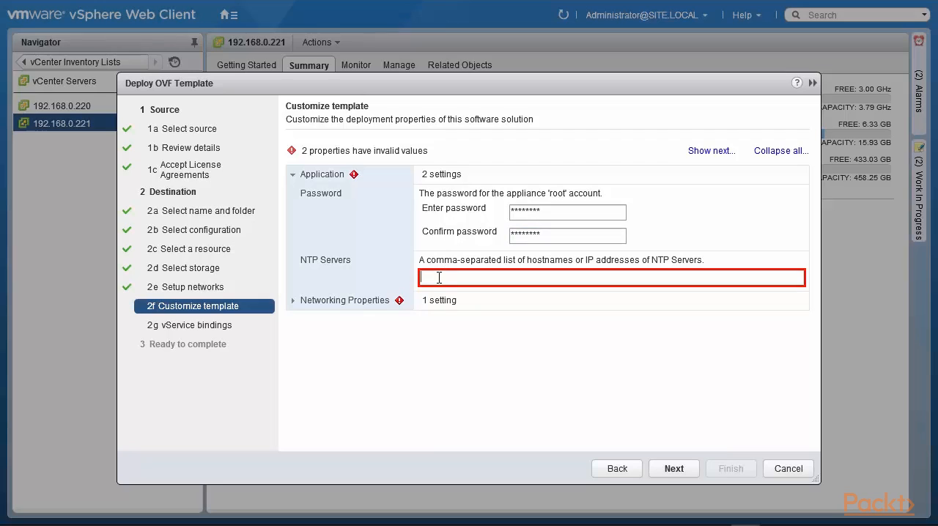
{"action": "type", "text": "2"}
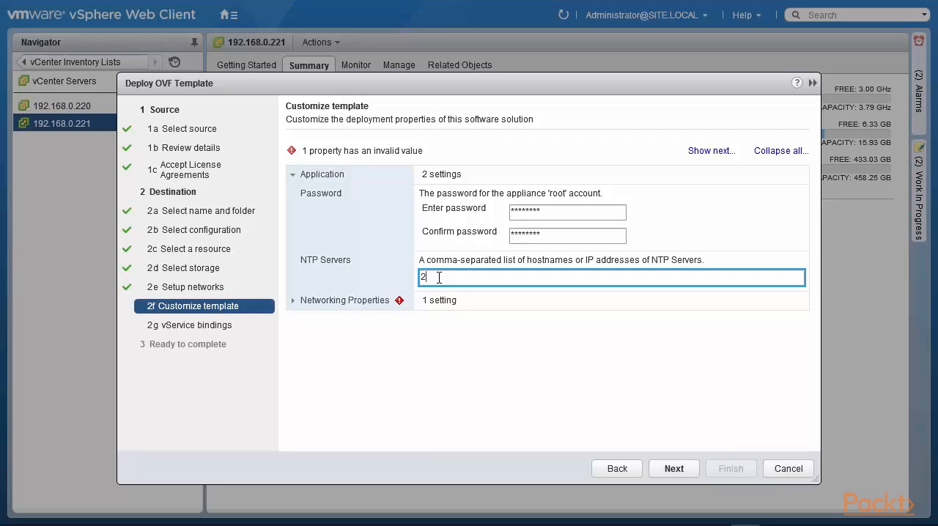
{"action": "type", "text": ".us.pool.ntp.org,3.us.pool.n"}
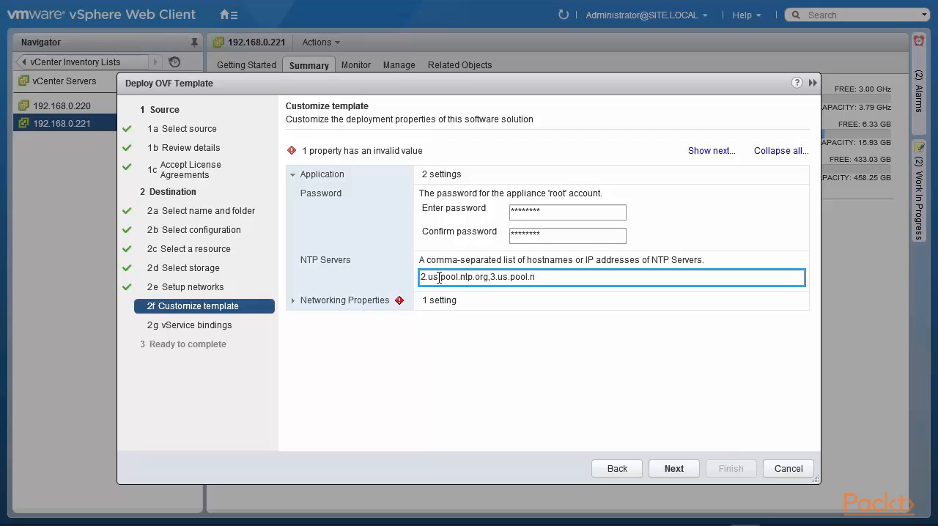
{"action": "type", "text": "tp.org"}
Step: Set the management network IP address in the networking properties to 192.168.0.75
{"action": "left_click", "coordinate": [293, 302]}
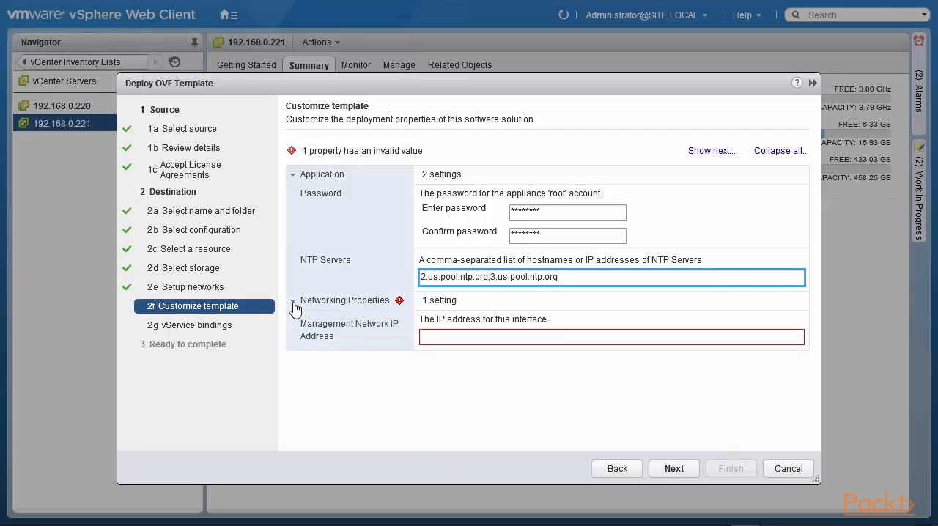
{"action": "left_click", "coordinate": [438, 338]}
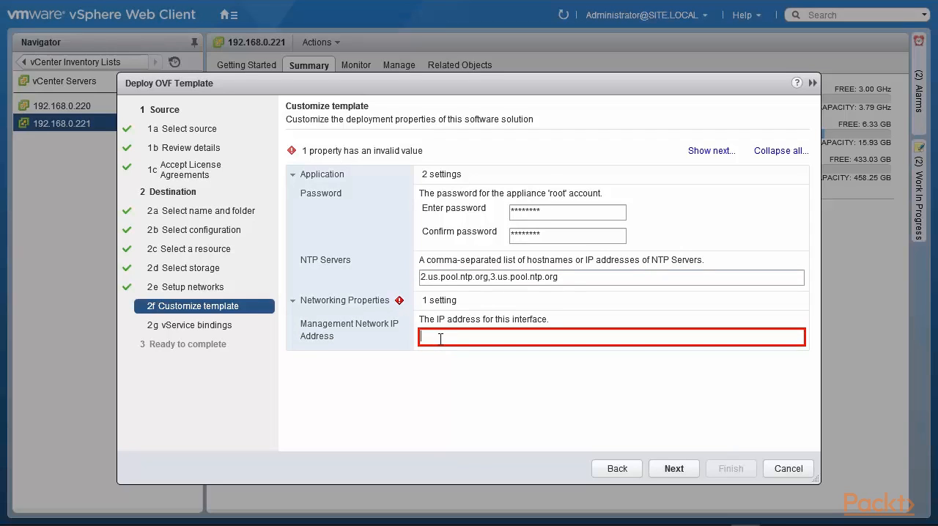
{"action": "type", "text": "192.168.0.75"}
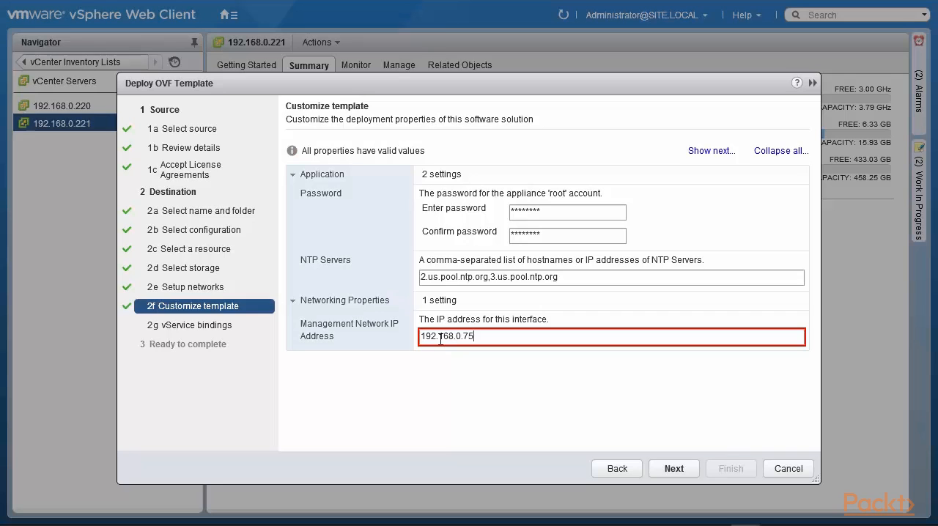
Step: Continue past the vService bindings, enable power on after deployment, and finish deploying the template
{"action": "left_click", "coordinate": [674, 473]}
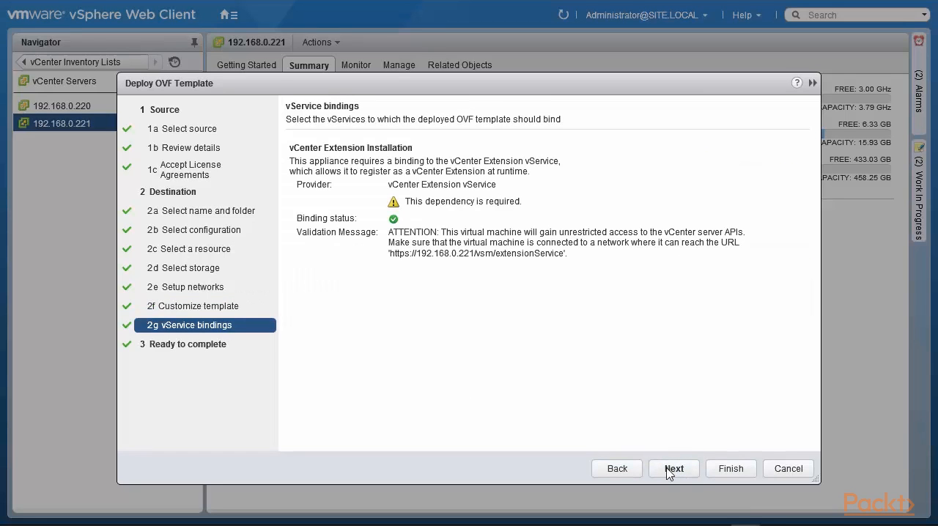
{"action": "left_click", "coordinate": [671, 470]}
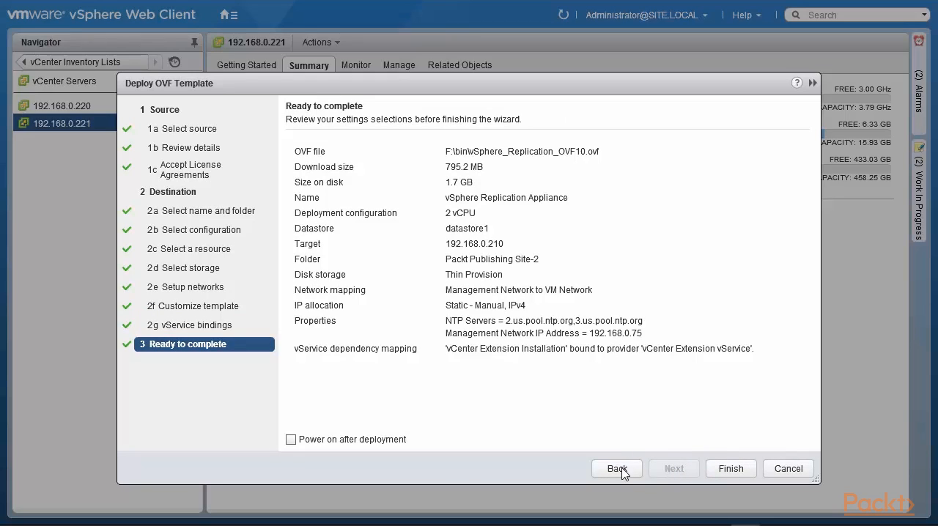
{"action": "left_click", "coordinate": [291, 440]}
{"action": "left_click", "coordinate": [731, 469]}
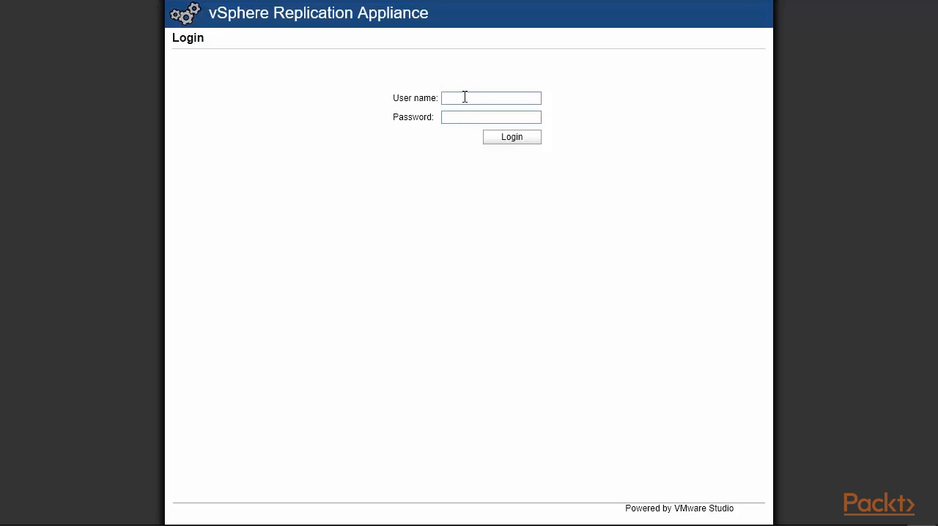
Step: Log in to the vSphere Replication Appliance's management page as root with the account password
{"action": "left_click", "coordinate": [466, 95]}
{"action": "type", "text": "root"}
{"action": "key", "text": "Tab"}
{"action": "type", "text": "********"}
{"action": "left_click", "coordinate": [523, 139]}
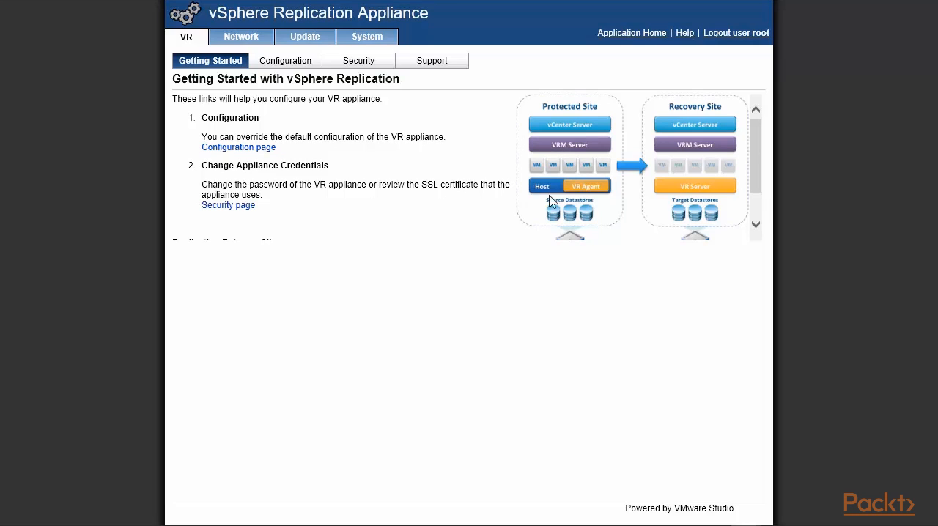
Step: In the appliance's startup configuration, change the SSO administrator's domain to site.local and enter the SSO administrator password
{"action": "left_click_drag", "start_coordinate": [759, 132], "coordinate": [756, 167]}
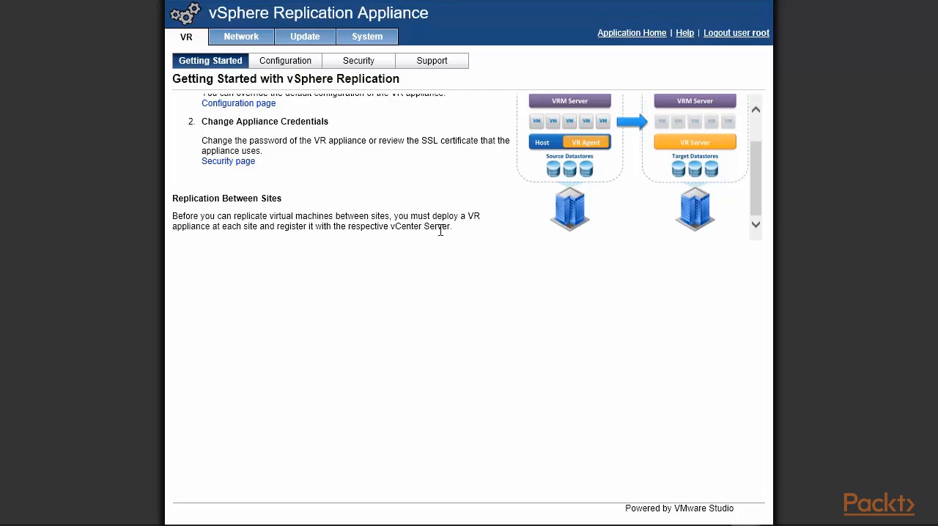
{"action": "left_click_drag", "start_coordinate": [754, 199], "coordinate": [768, 139]}
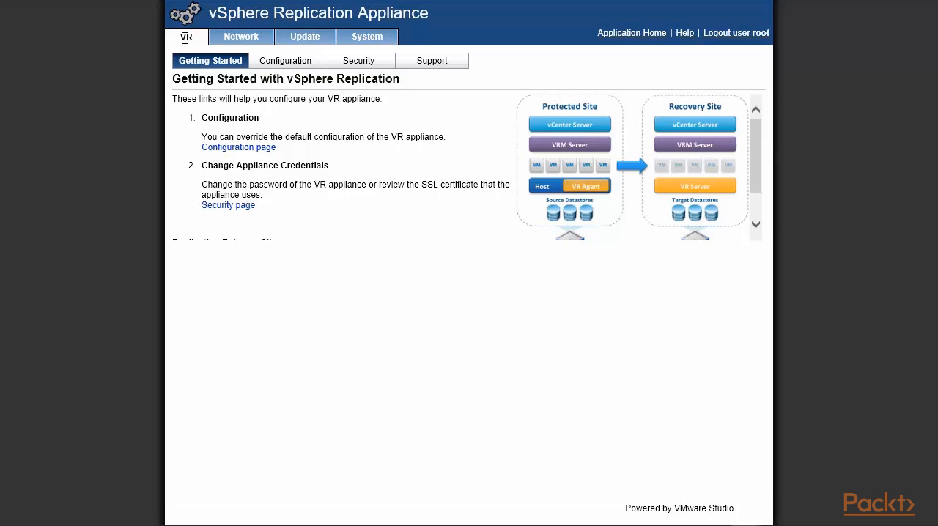
{"action": "left_click", "coordinate": [284, 65]}
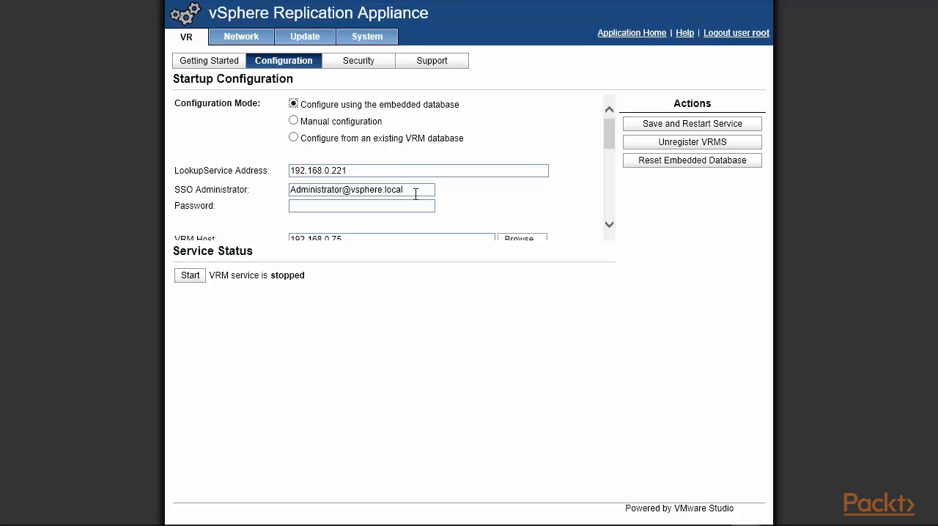
{"action": "left_click_drag", "start_coordinate": [404, 189], "coordinate": [369, 191]}
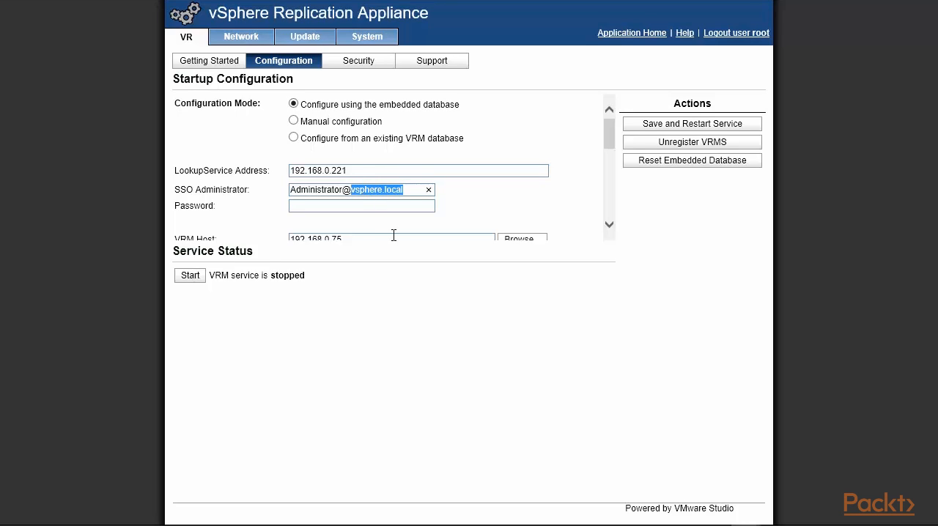
{"action": "type", "text": "site"}
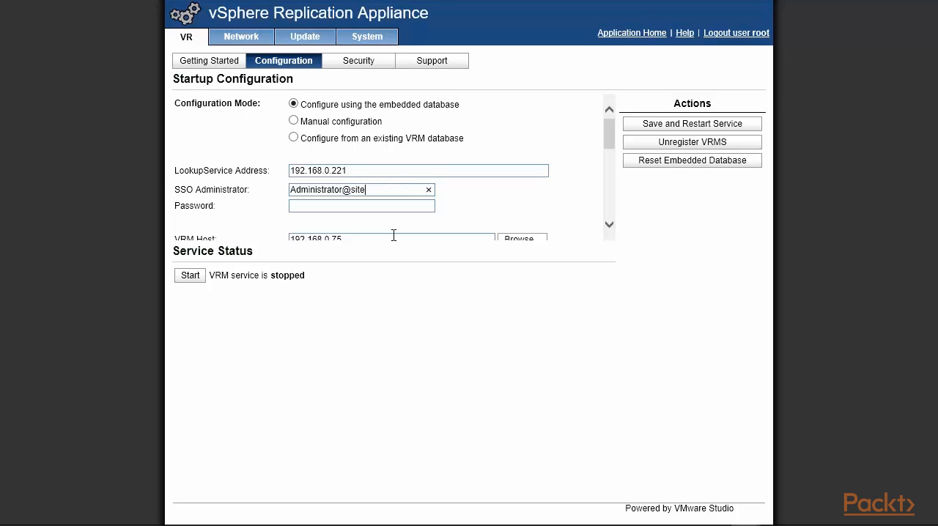
{"action": "type", "text": ".local"}
{"action": "left_click", "coordinate": [340, 207]}
{"action": "type", "text": "VMware1!"}
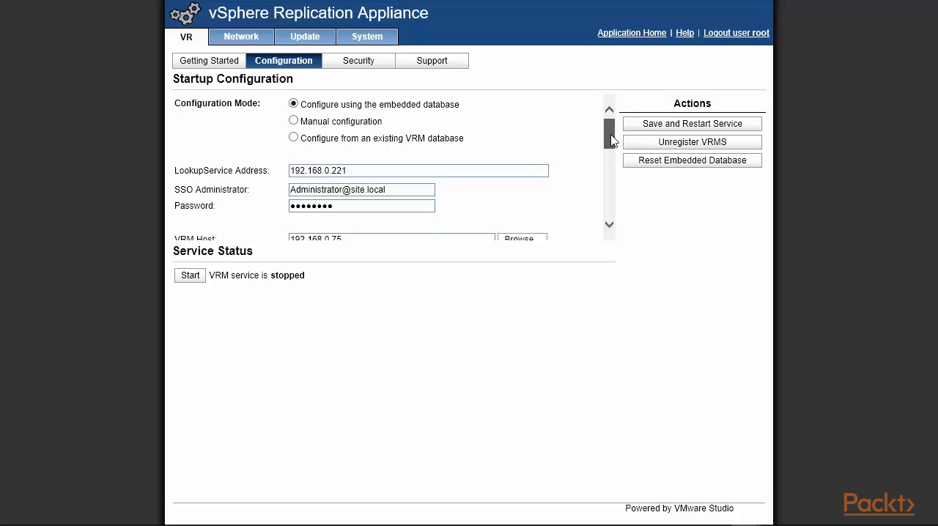
Step: Save the startup configuration, restart the service, and accept the SSL certificate of 192.168.0.221
{"action": "left_click_drag", "start_coordinate": [610, 134], "coordinate": [612, 149]}
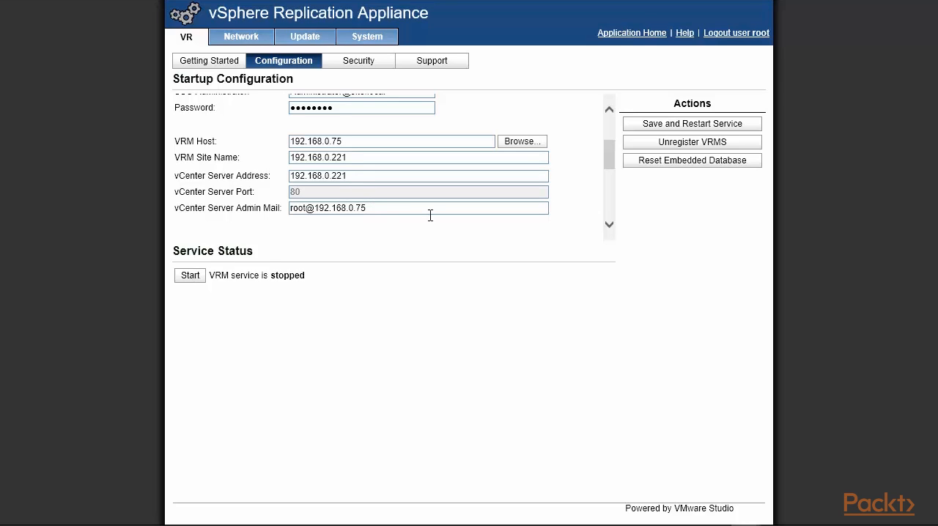
{"action": "left_click", "coordinate": [654, 130]}
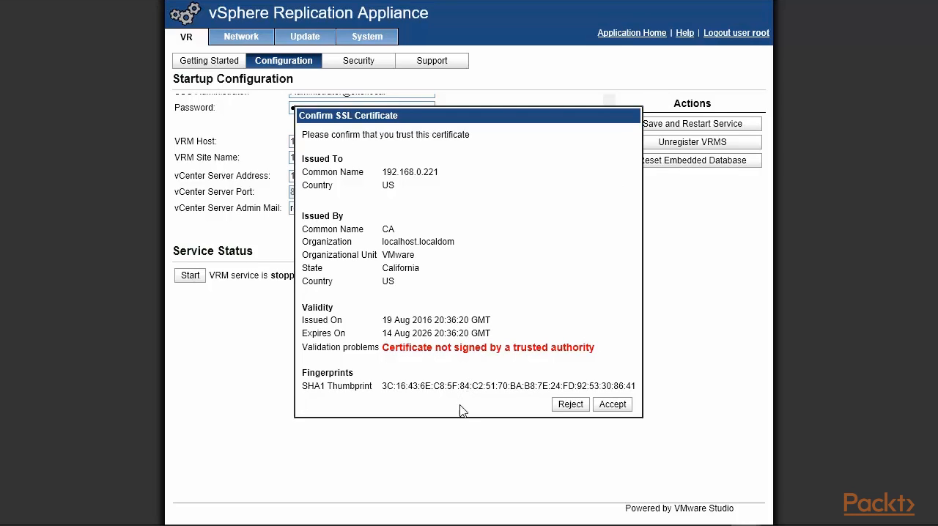
{"action": "left_click", "coordinate": [612, 404]}
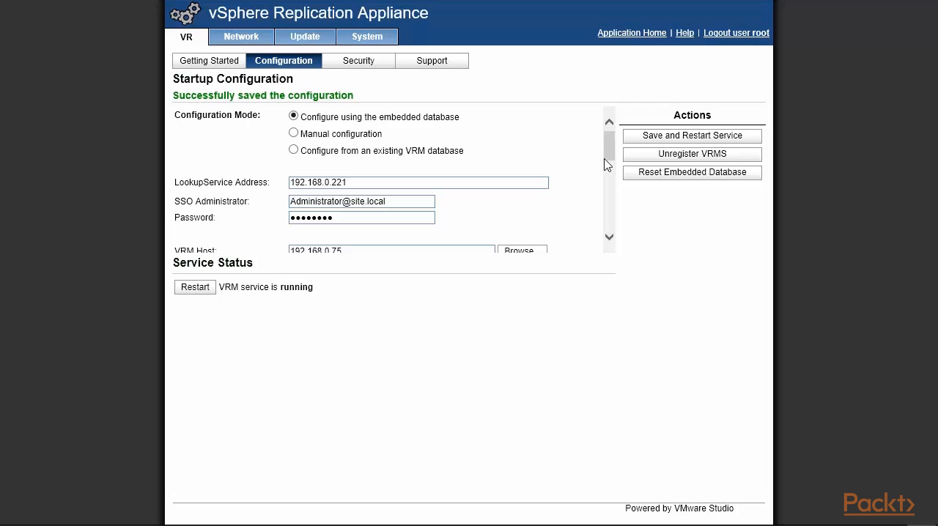
Step: Review the appliance's saved startup configuration, its security and SSL certificate settings, and the support bundle page
{"action": "left_click_drag", "start_coordinate": [614, 154], "coordinate": [612, 167]}
{"action": "scroll", "coordinate": [613, 167], "scroll_direction": "down", "scroll_amount": 2}
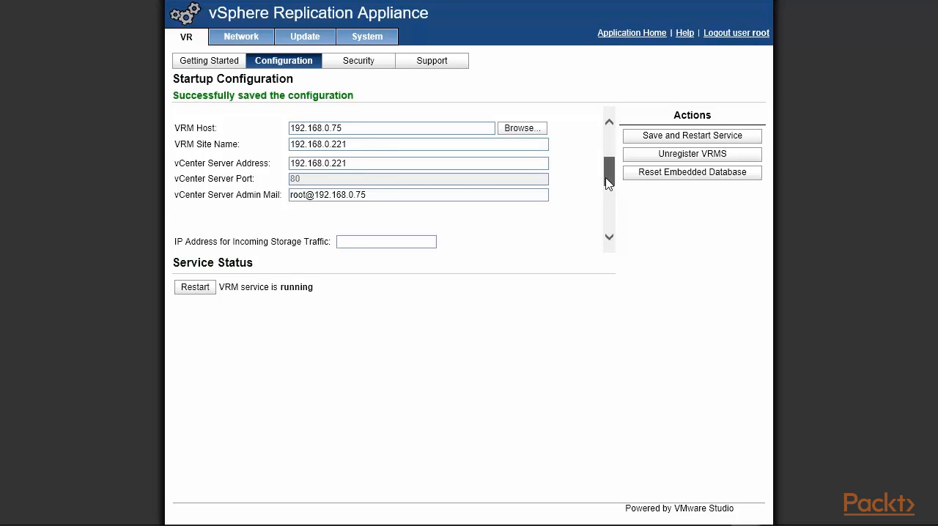
{"action": "scroll", "coordinate": [609, 180], "scroll_direction": "up", "scroll_amount": 3}
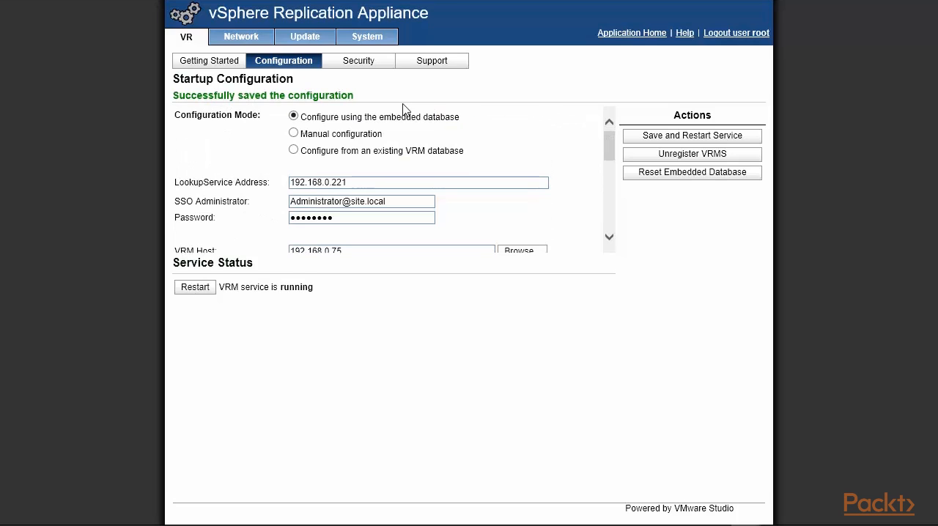
{"action": "left_click", "coordinate": [358, 65]}
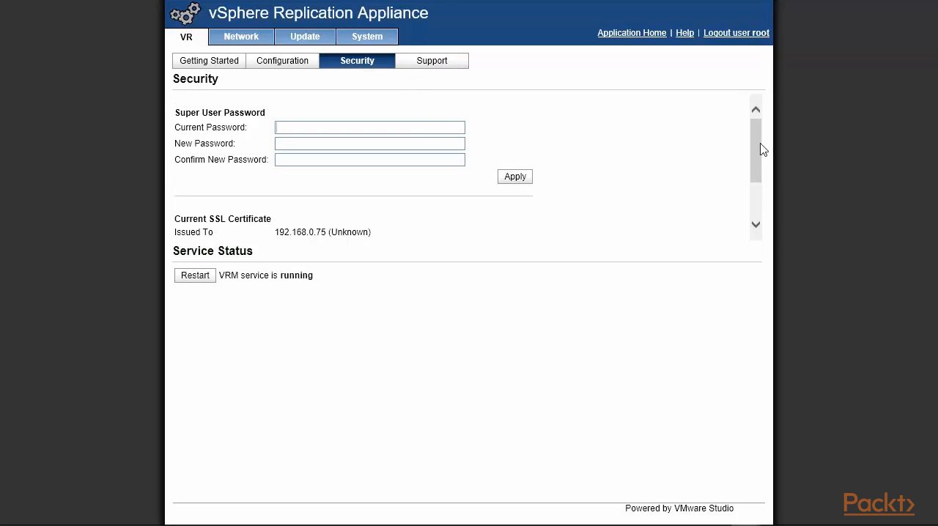
{"action": "left_click_drag", "start_coordinate": [758, 148], "coordinate": [329, 80]}
{"action": "left_click", "coordinate": [285, 64]}
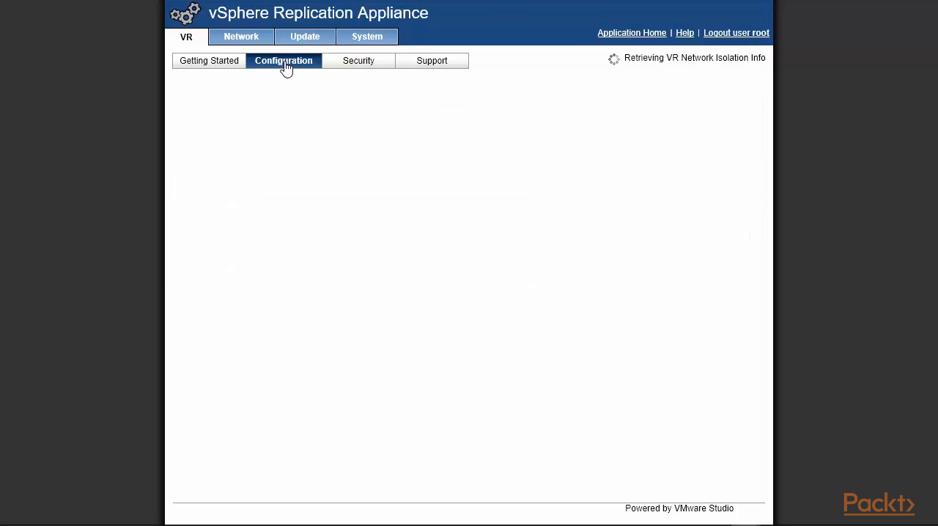
{"action": "left_click_drag", "start_coordinate": [613, 161], "coordinate": [611, 208]}
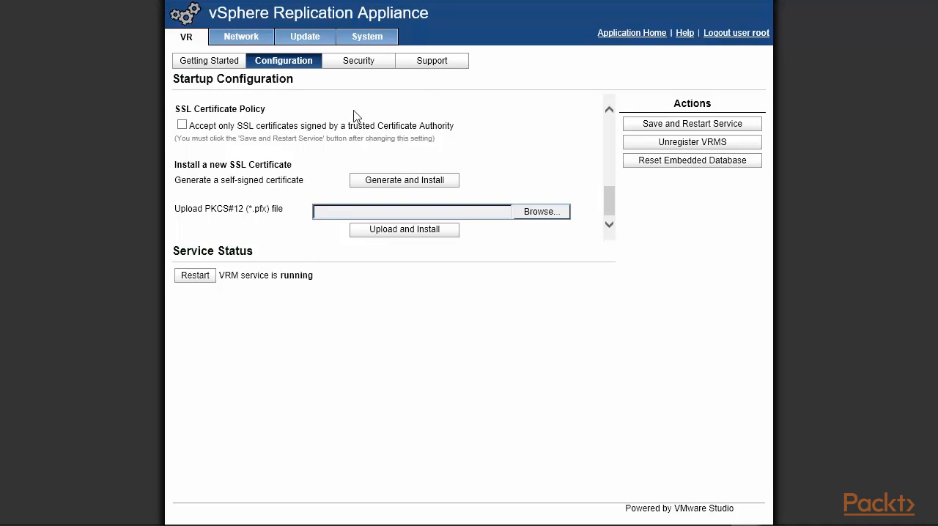
{"action": "left_click", "coordinate": [431, 65]}
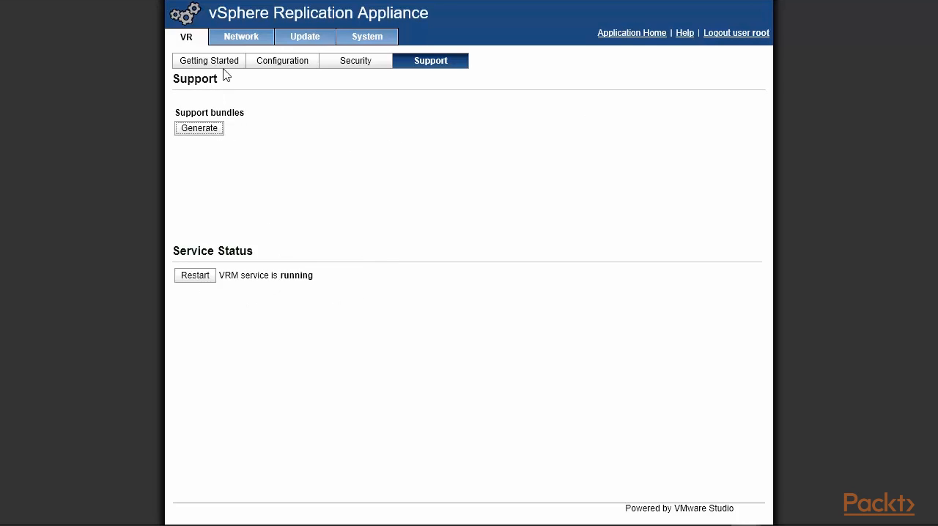
Step: Examine the appliance's network status, network address settings and proxy settings
{"action": "left_click", "coordinate": [235, 38]}
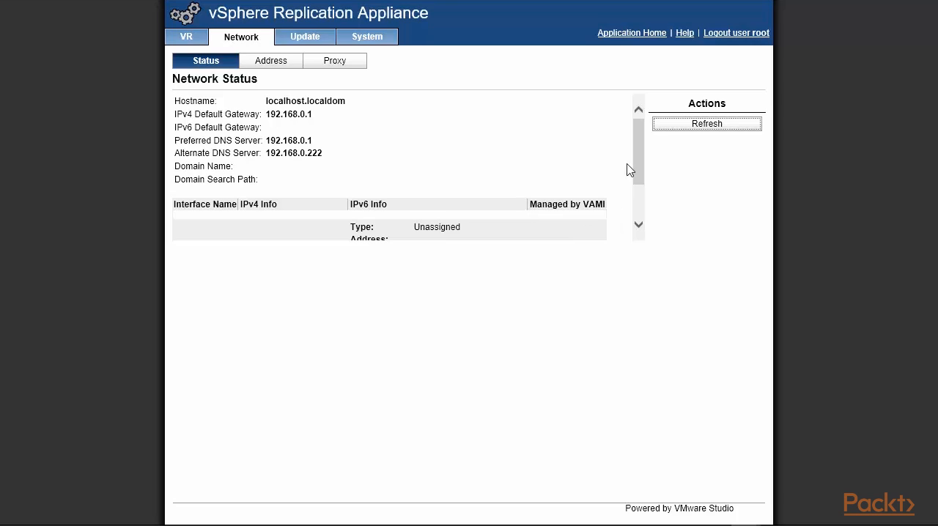
{"action": "left_click_drag", "start_coordinate": [638, 151], "coordinate": [649, 122]}
{"action": "left_click", "coordinate": [296, 68]}
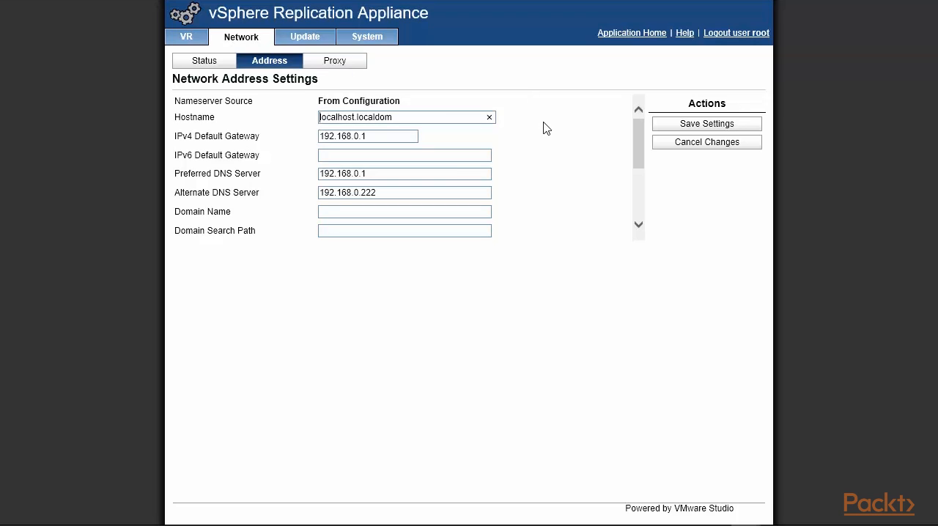
{"action": "left_click", "coordinate": [342, 63]}
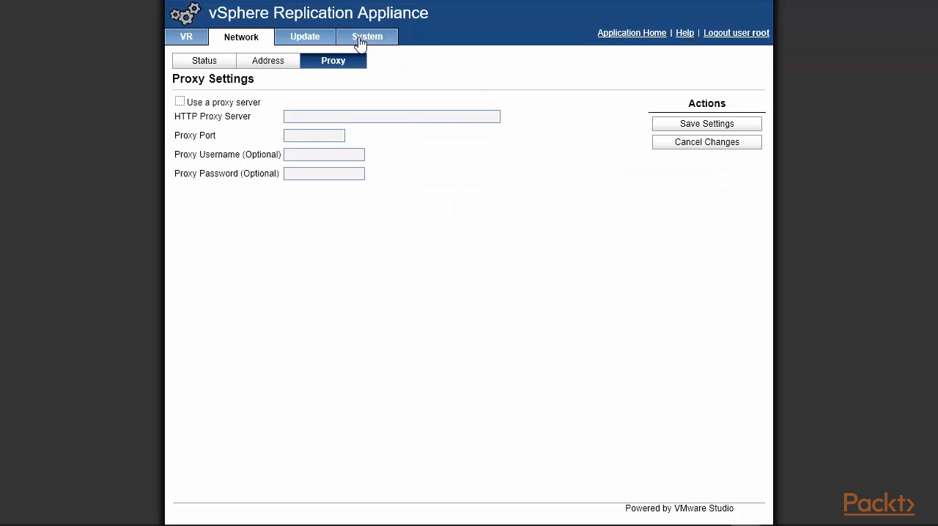
Step: Examine the appliance's update status, automatic update settings and system information, and return to the VR configuration page
{"action": "left_click", "coordinate": [315, 42]}
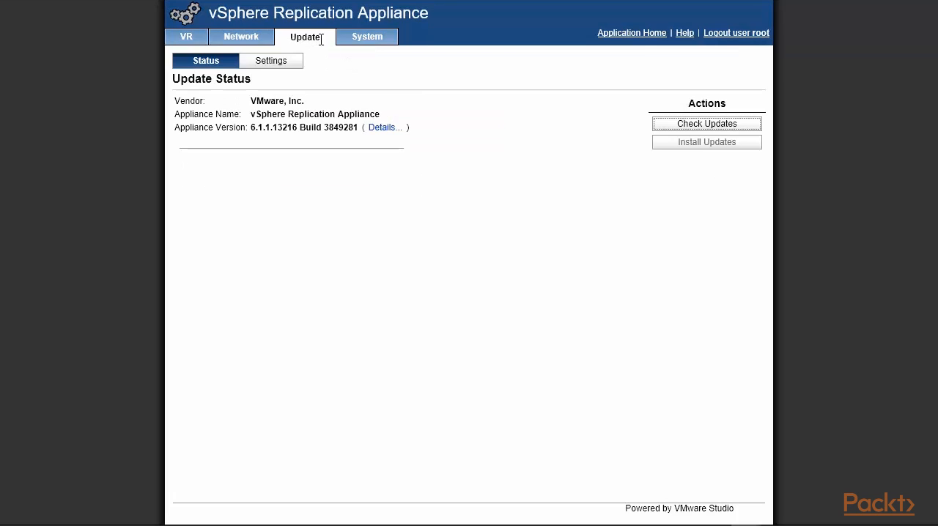
{"action": "left_click", "coordinate": [285, 62]}
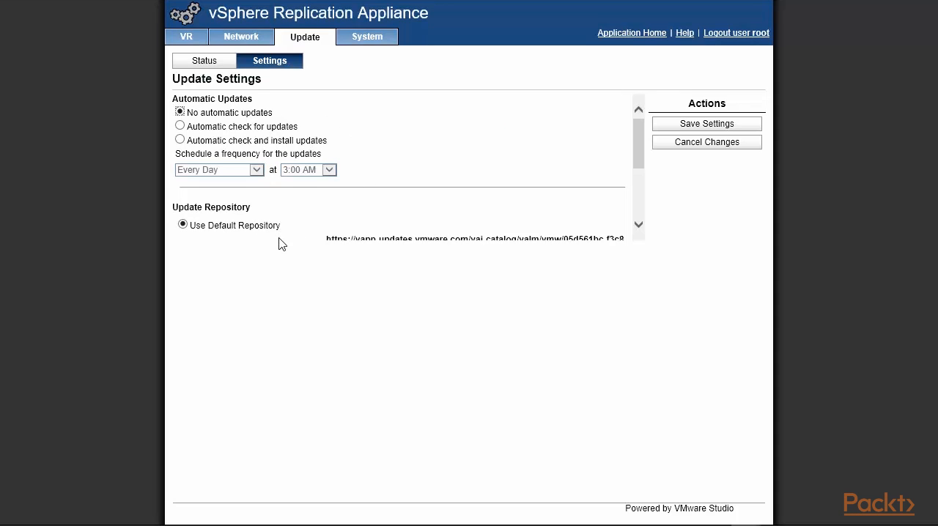
{"action": "left_click_drag", "start_coordinate": [641, 146], "coordinate": [655, 98]}
{"action": "left_click", "coordinate": [363, 40]}
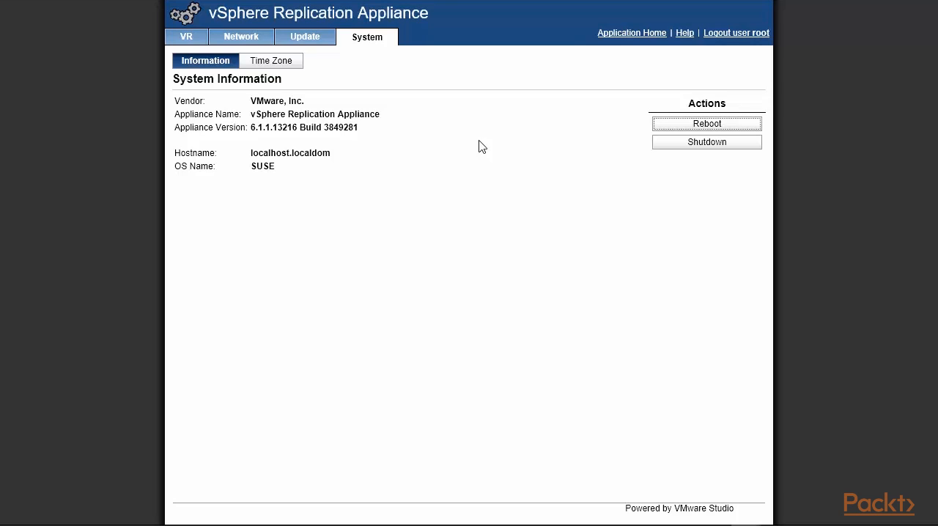
{"action": "left_click", "coordinate": [190, 38]}
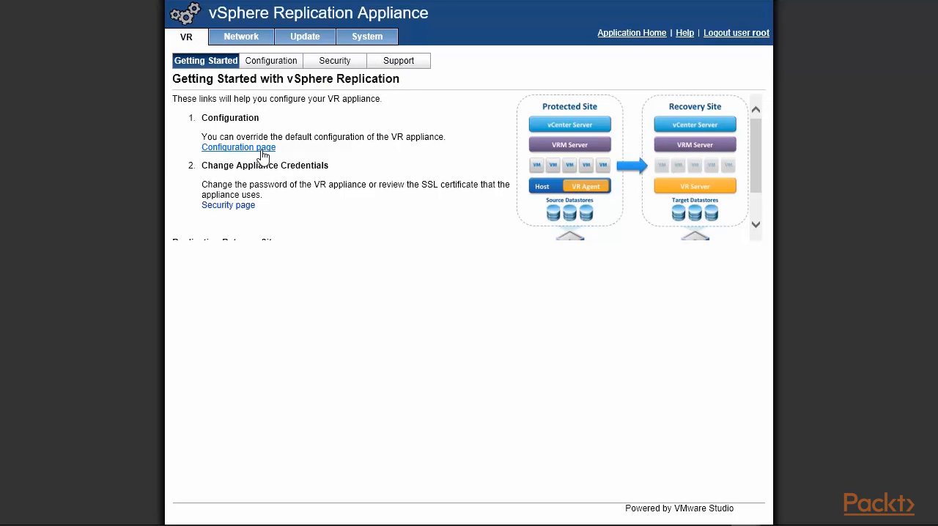
{"action": "left_click", "coordinate": [262, 150]}
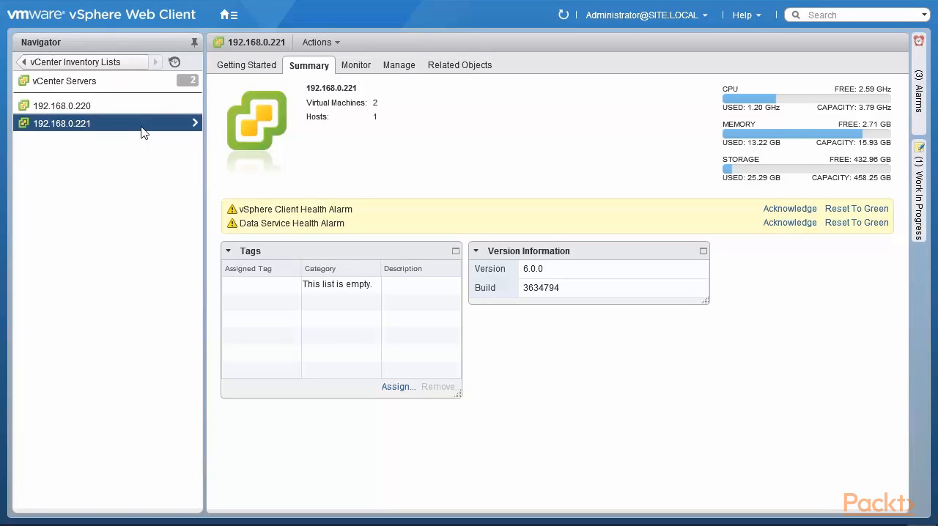
Step: Switch to the vSphere Web Client and check the vSphere Replication status, incoming replications and summary of vCenter Server 192.168.0.221
{"action": "left_click", "coordinate": [229, 14]}
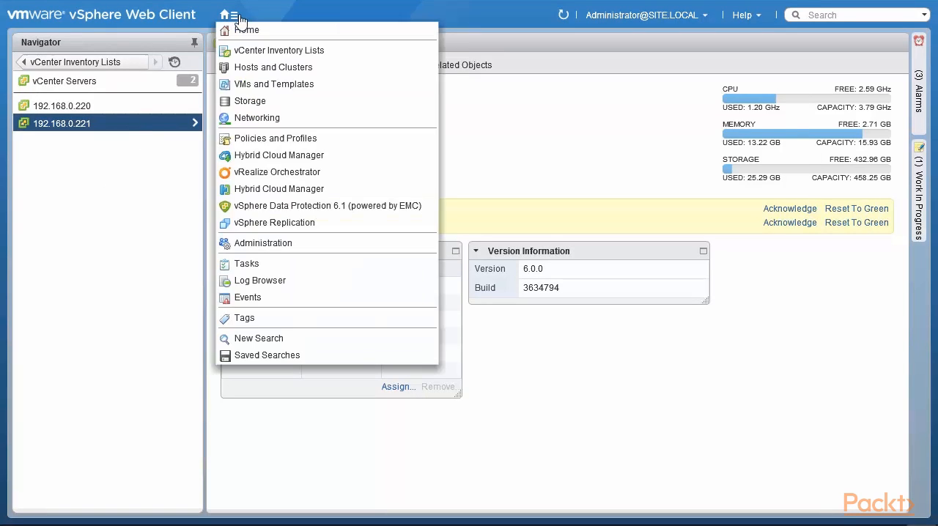
{"action": "left_click", "coordinate": [280, 227]}
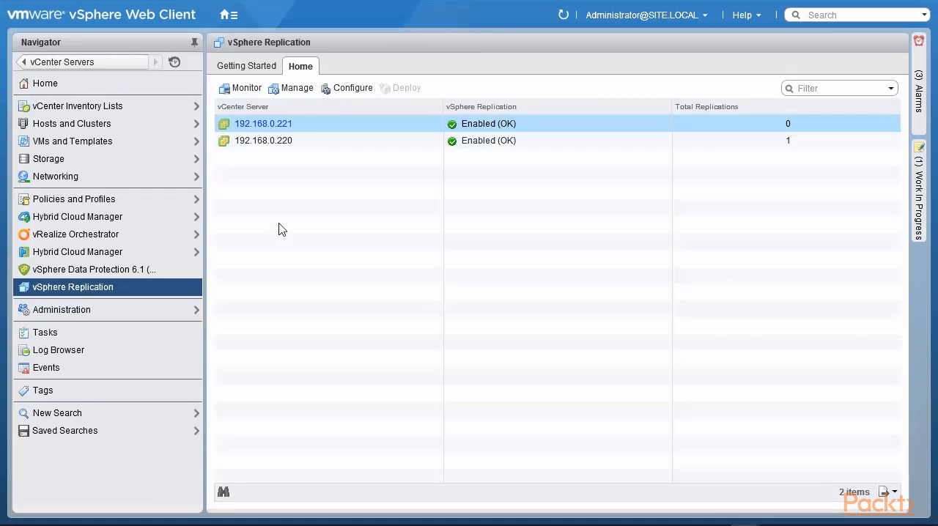
{"action": "double_click", "coordinate": [457, 129]}
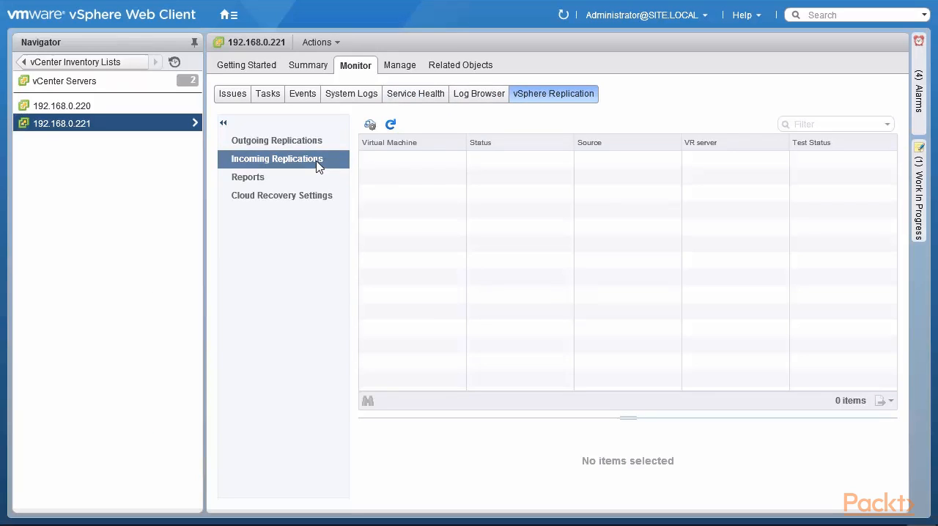
{"action": "left_click", "coordinate": [311, 69]}
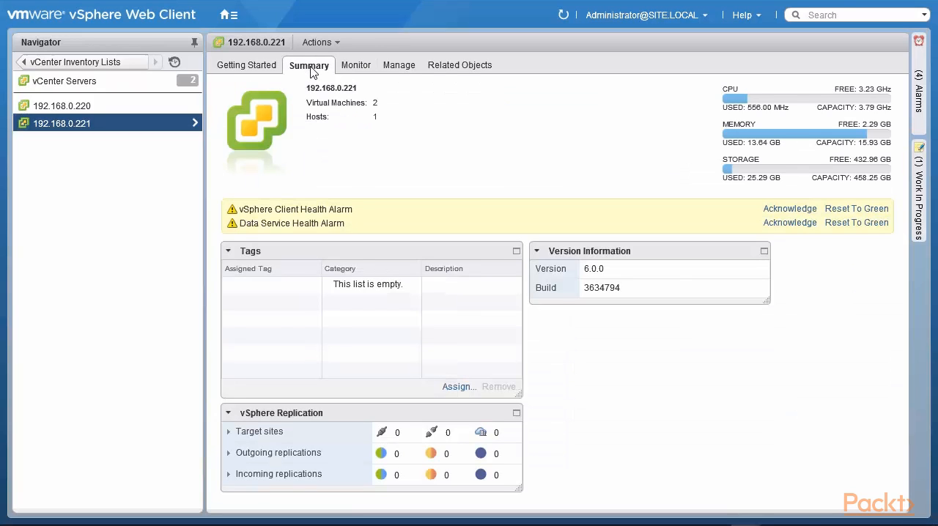